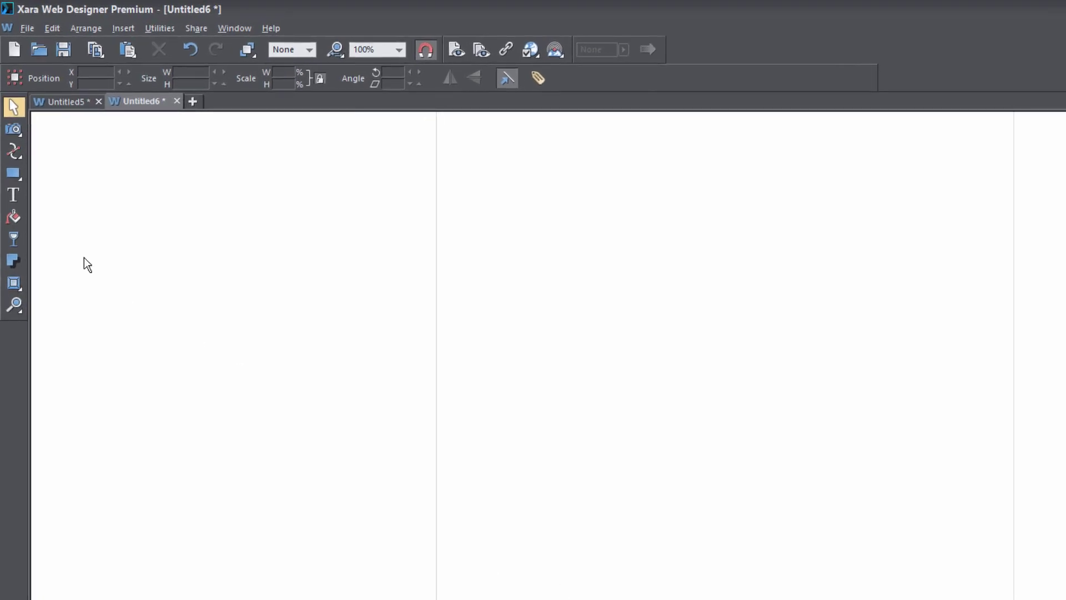
Add a text block in the page's upper area listing Apple, Orange, Kiwi and Banana on separate lines.
left_click(13, 195)
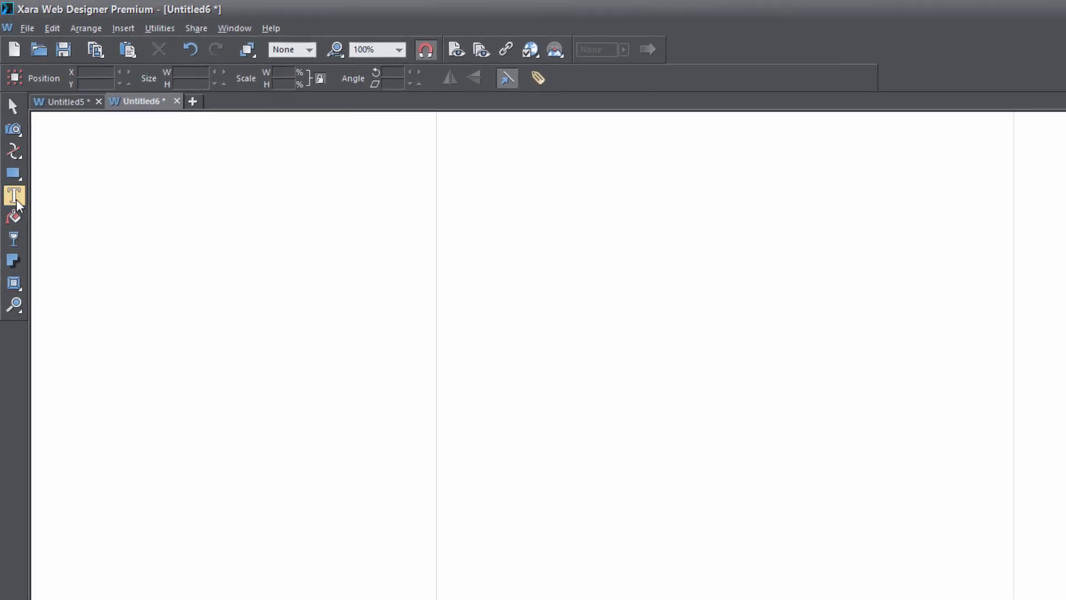
left_click(506, 281)
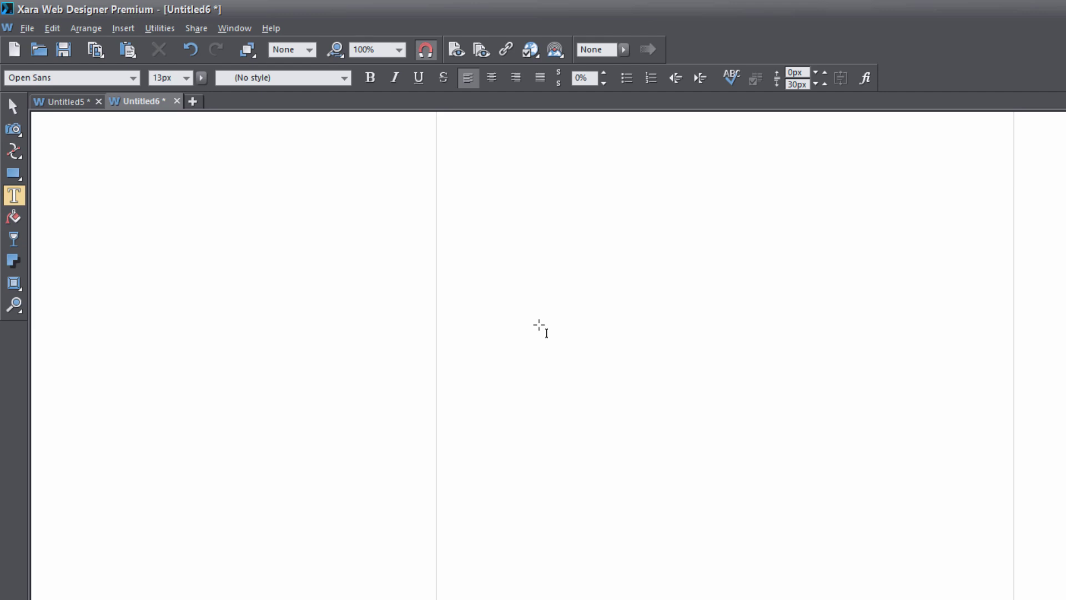
type("Aplle")
key("BackSpace")
key("BackSpace")
key("BackSpace")
type("ple")
key("Return")
type("Orang")
type("e ")
type("Ki")
type("wi")
key("Return")
type("Banan")
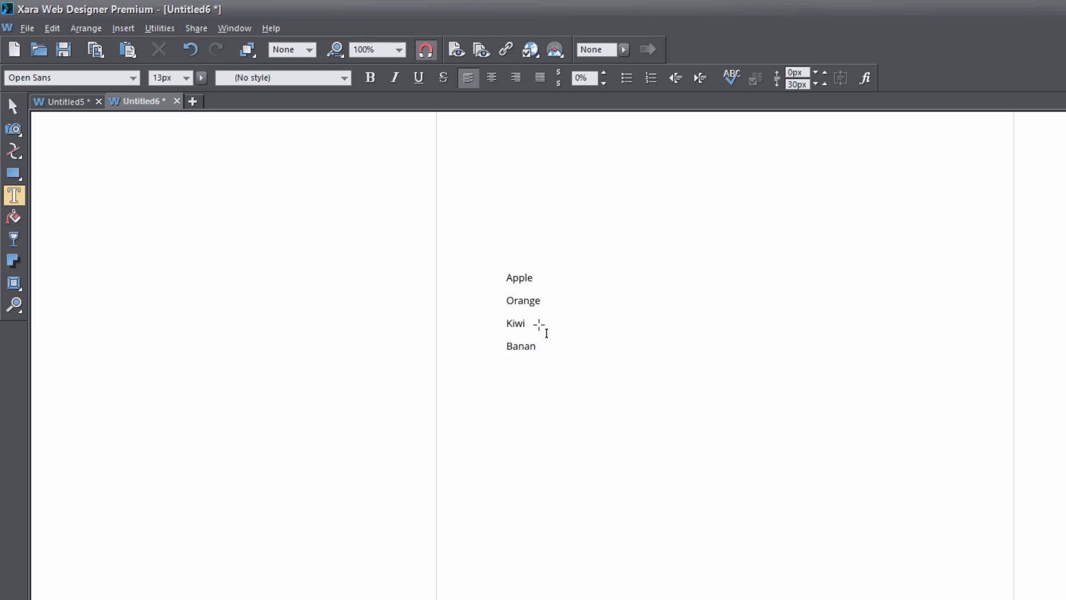
type("a")
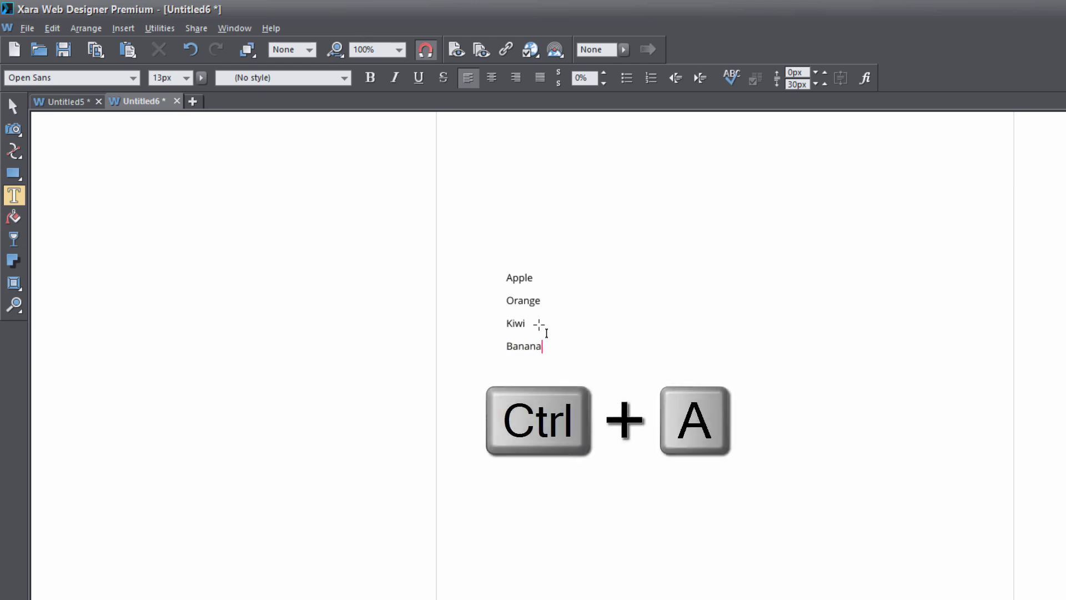
Set the space after paragraph to 20 for all four fruit lines.
key("ctrl+a")
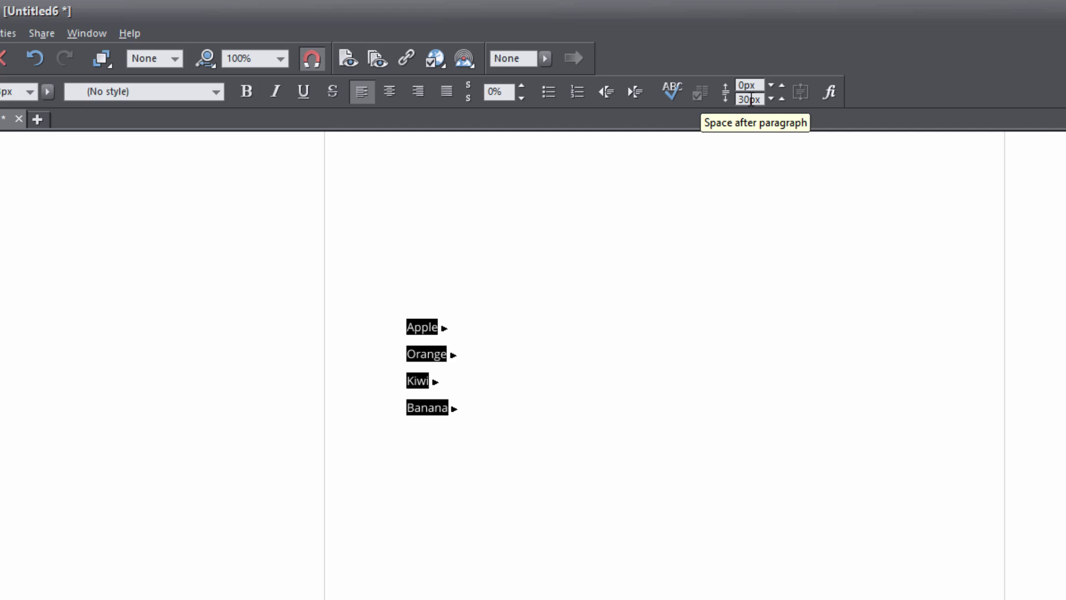
left_click_drag(759, 100, 728, 104)
key("shift+End")
type("20")
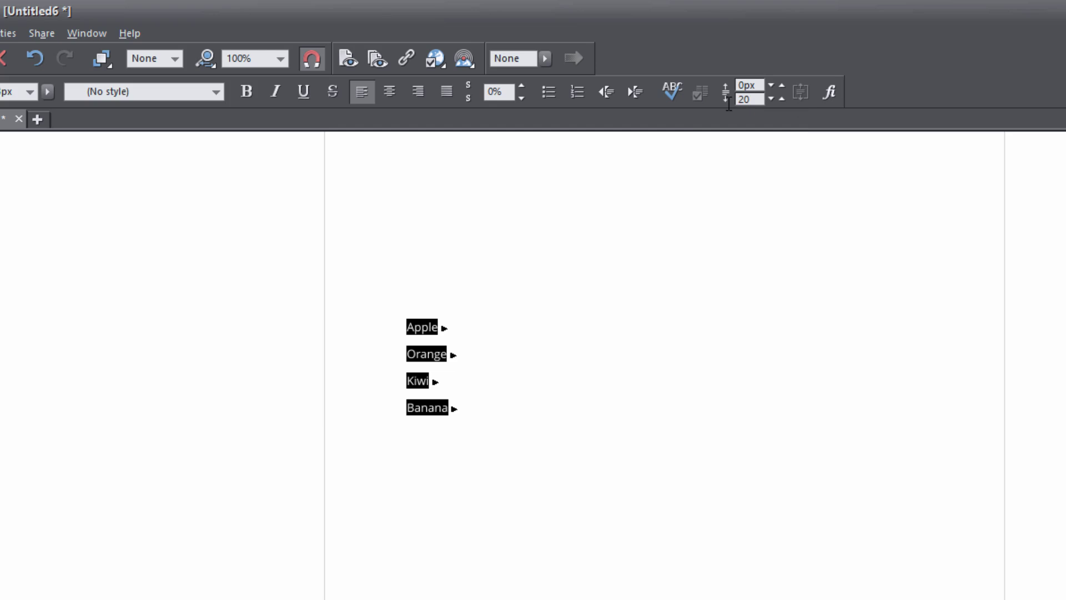
key("Return")
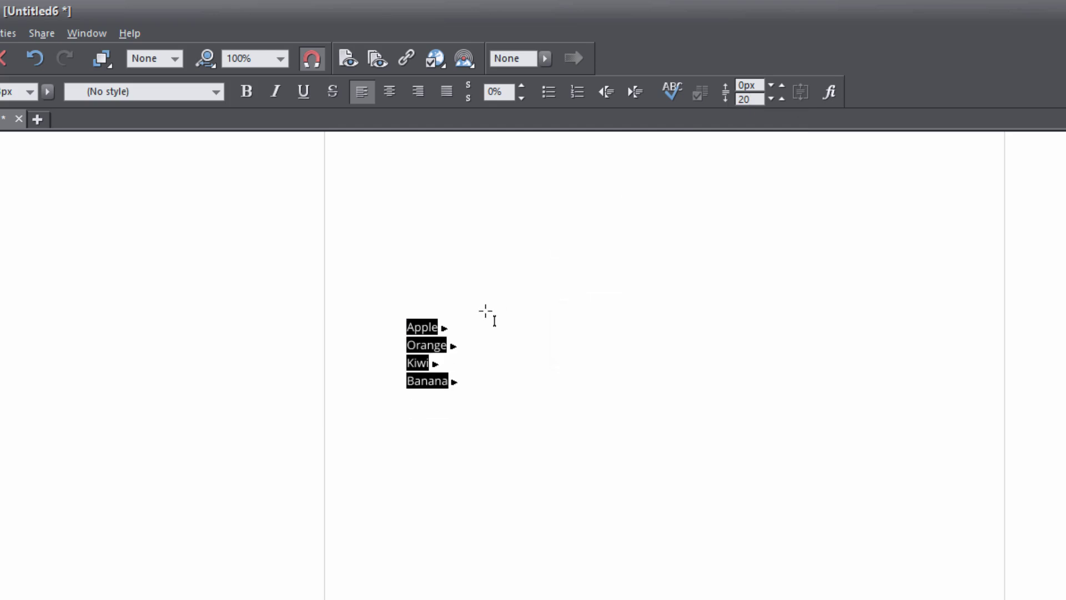
Turn all four fruit lines into a bulleted list.
left_click(439, 327)
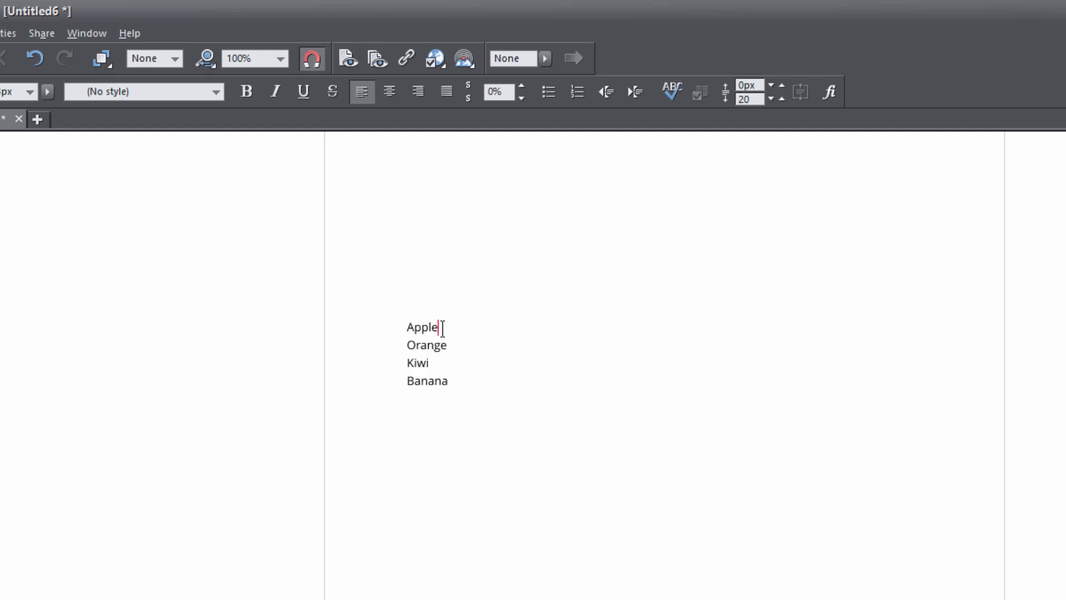
key("ctrl+a")
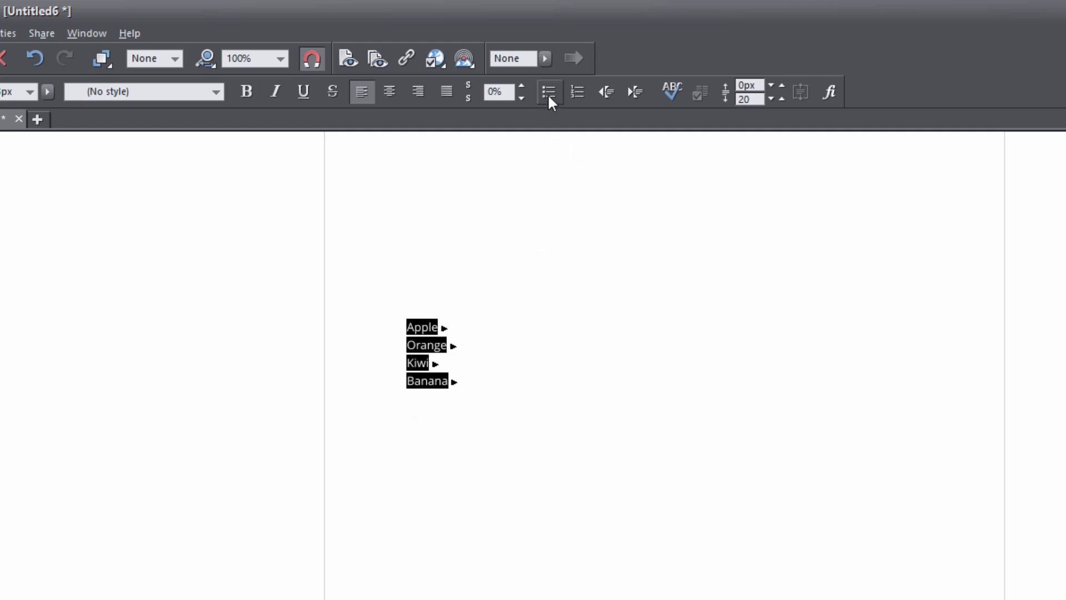
left_click(548, 92)
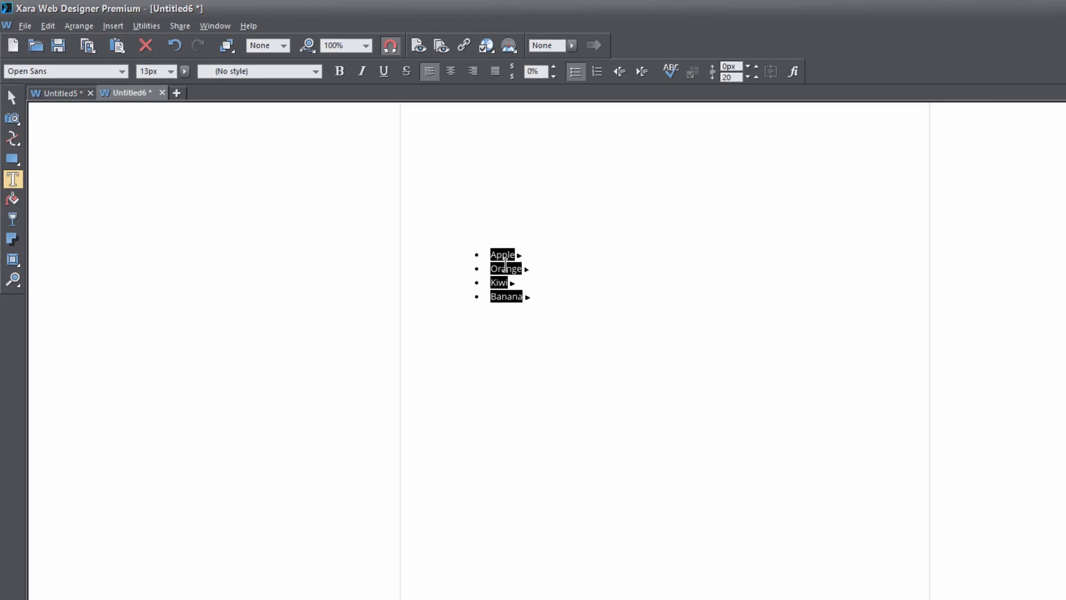
Open the fruit list's properties and adjust the indent to 38.8px.
right_click(505, 266)
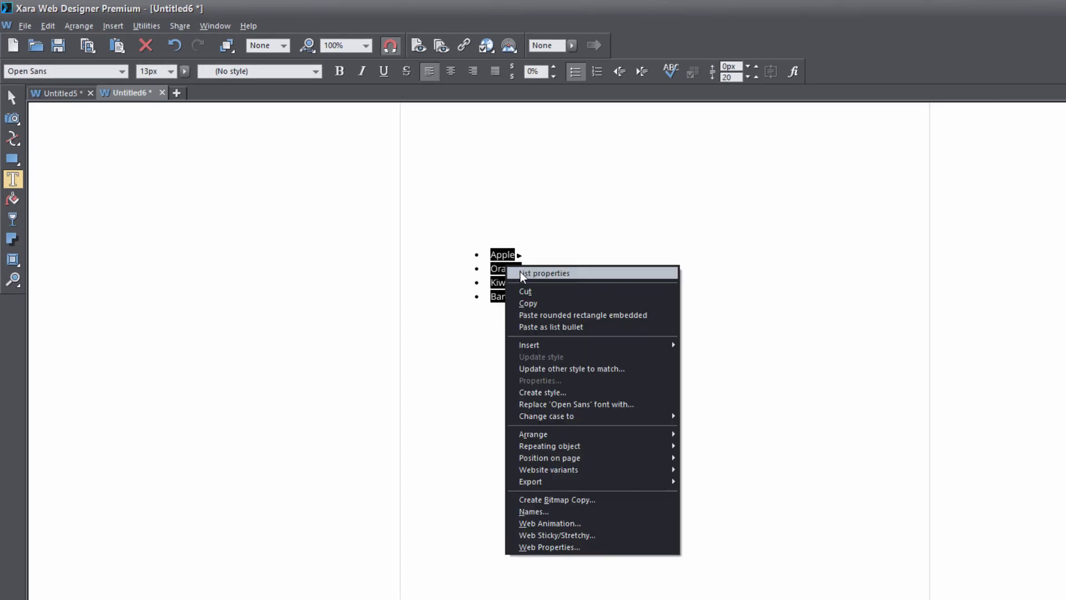
left_click(521, 272)
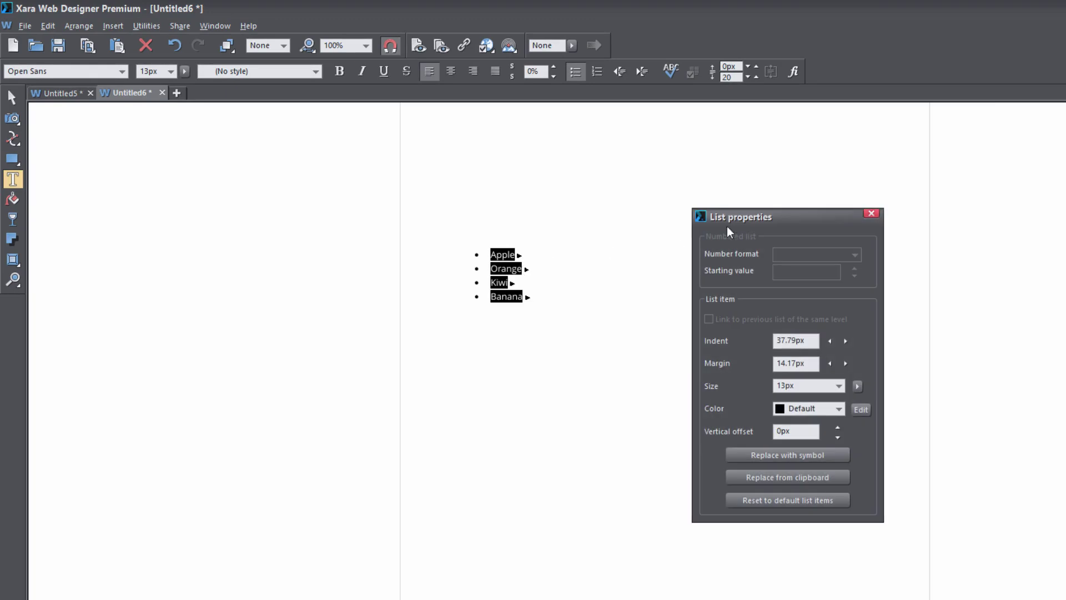
left_click_drag(764, 224, 638, 222)
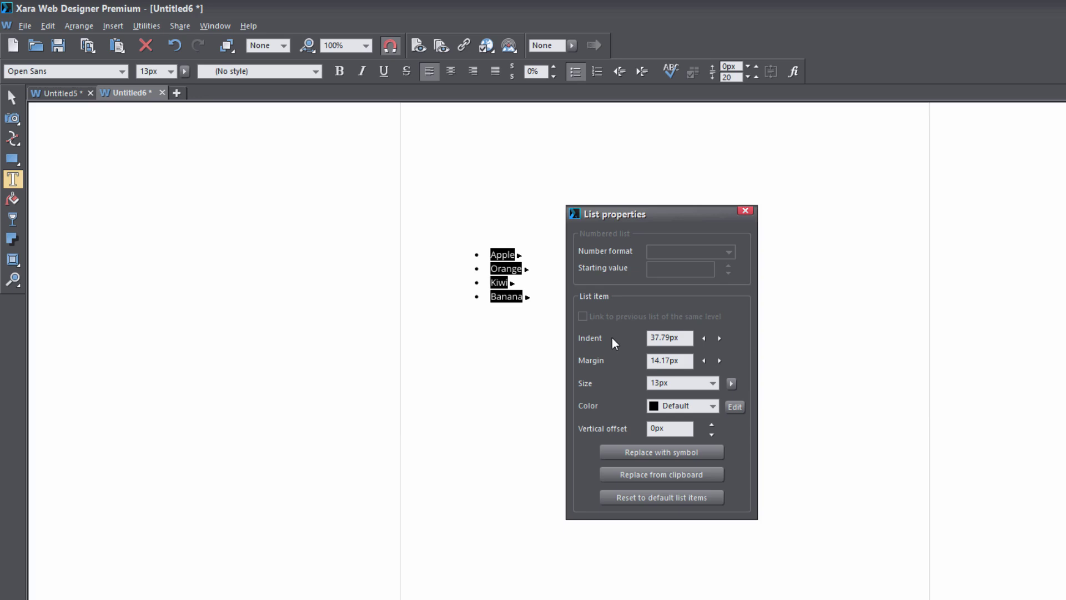
left_click(719, 338)
left_click(719, 338)
left_click(719, 338)
left_click(719, 338)
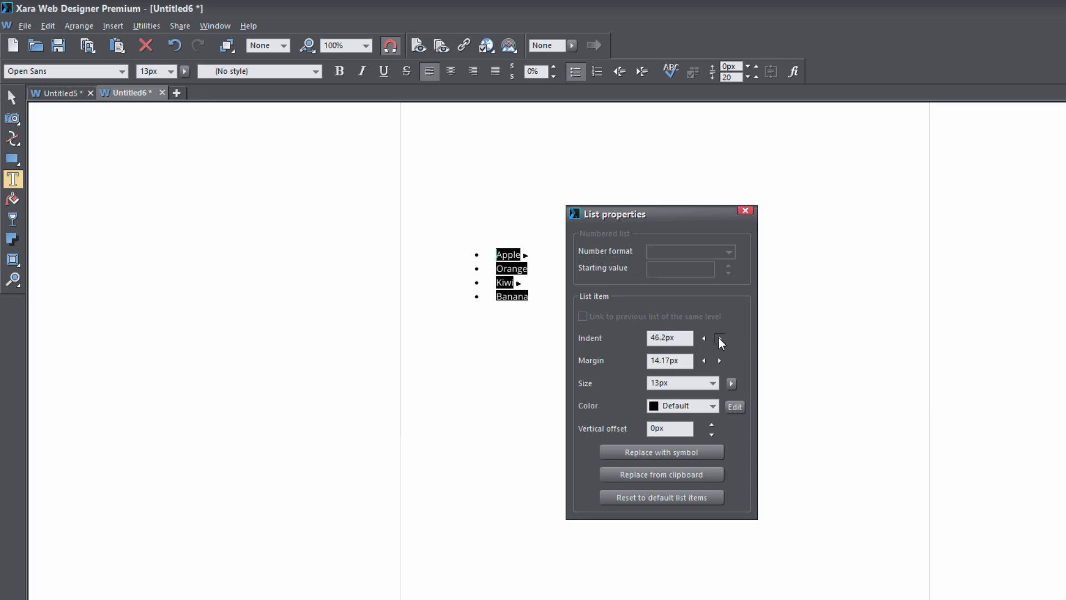
left_click(719, 338)
left_click(704, 338)
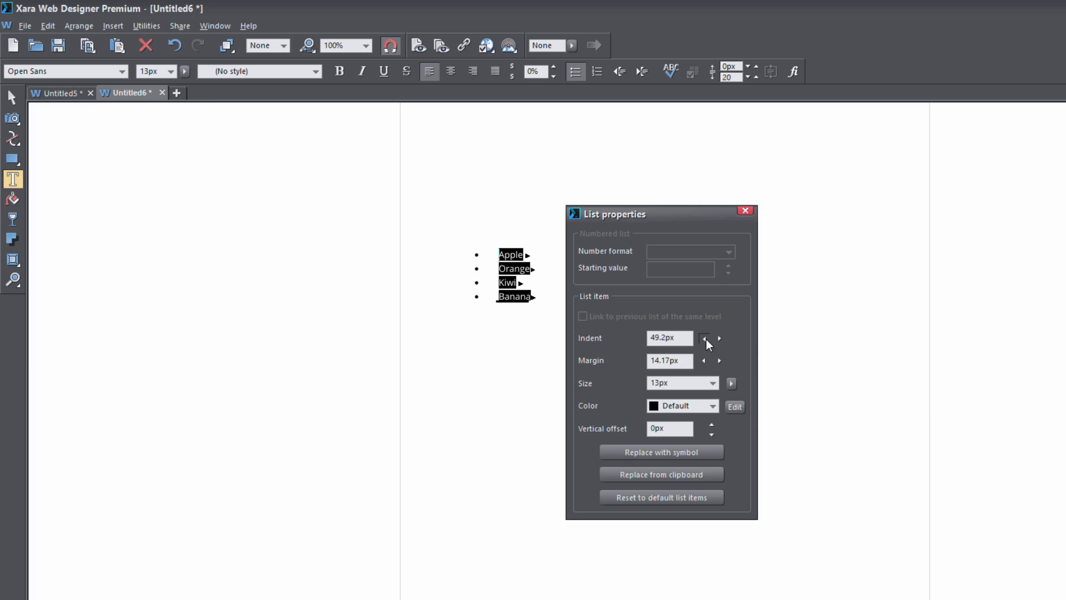
left_click(704, 338)
left_click(703, 338)
left_click(704, 338)
left_click(704, 338)
left_click(704, 338)
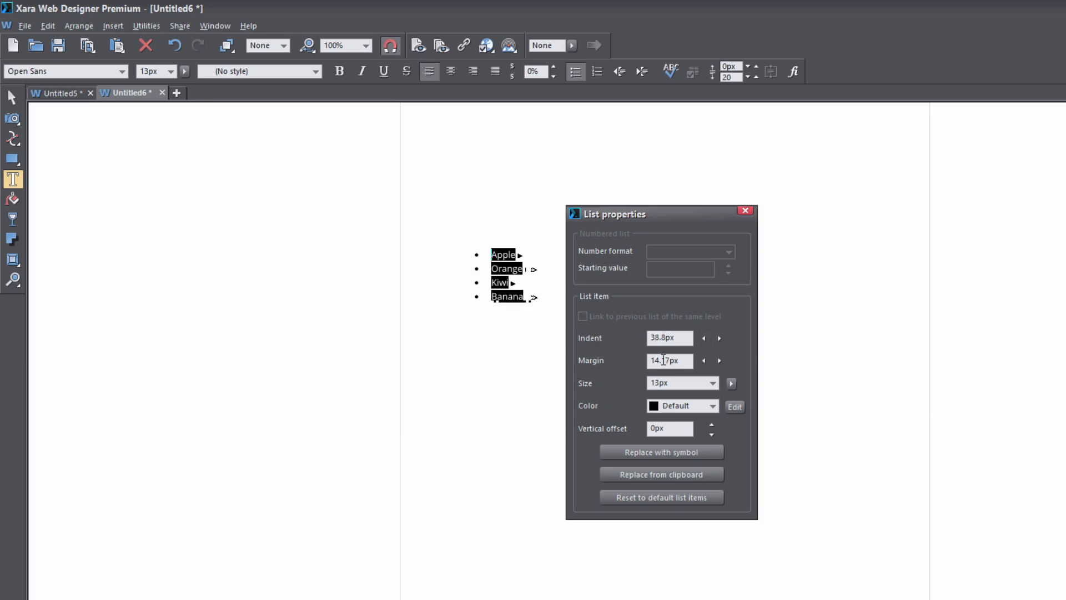
Adjust the bulleted list's margin to 14.6px.
left_click(704, 362)
left_click(703, 362)
left_click(704, 362)
left_click(703, 362)
left_click(704, 362)
left_click(719, 361)
left_click(718, 361)
left_click(719, 361)
left_click(719, 360)
left_click(719, 361)
left_click(719, 360)
left_click(719, 361)
Enlarge the bullets to a size of 64px and move the list properties dialog clear of the text.
left_click(713, 384)
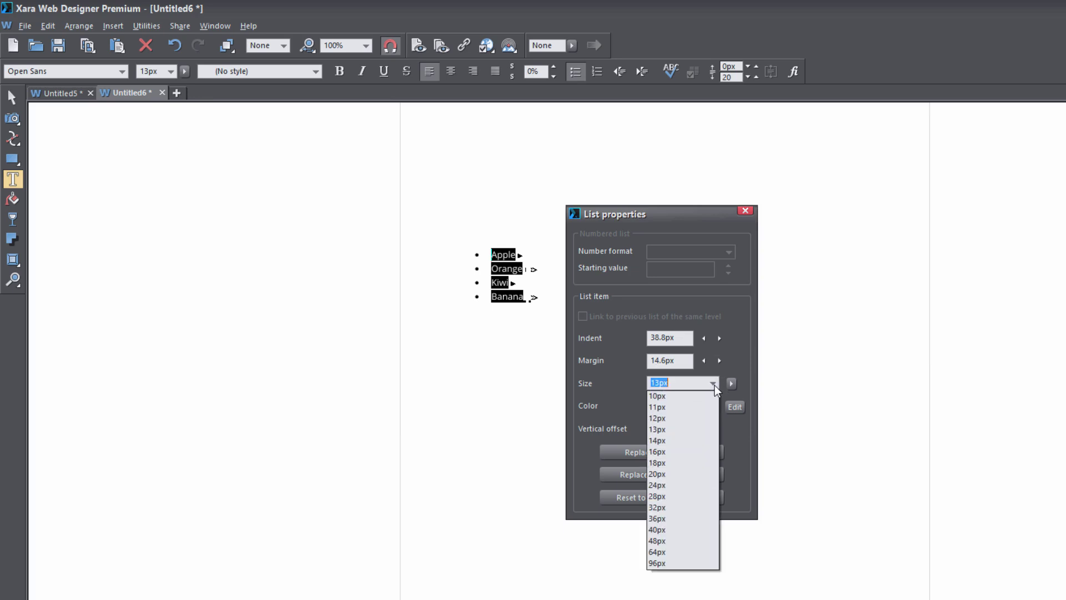
left_click(672, 552)
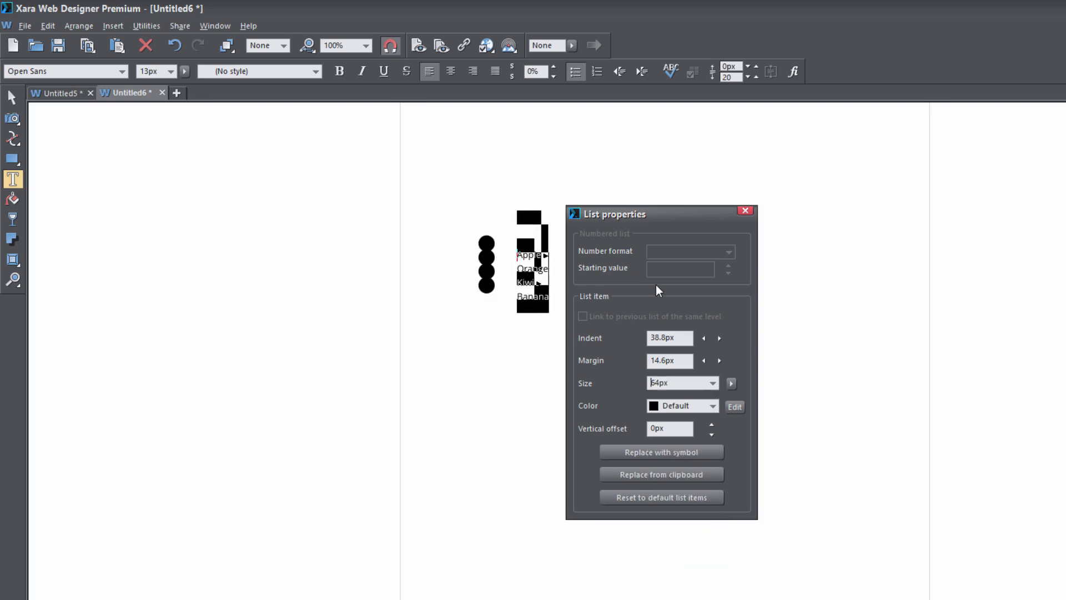
left_click_drag(628, 218, 718, 219)
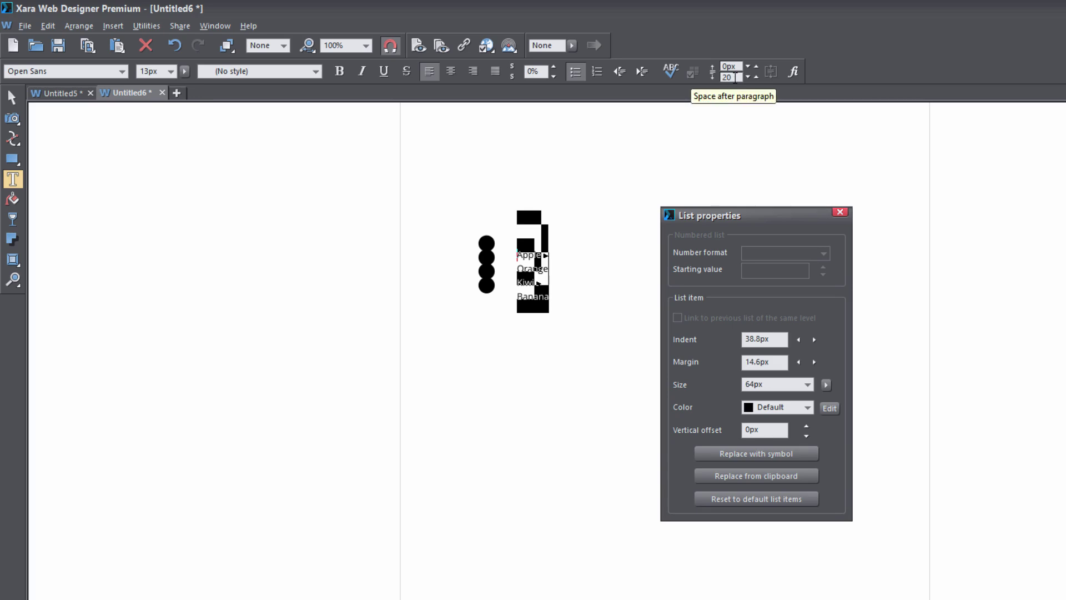
Set the space after paragraph to 60 for the whole list, then deselect the text.
left_click(735, 78)
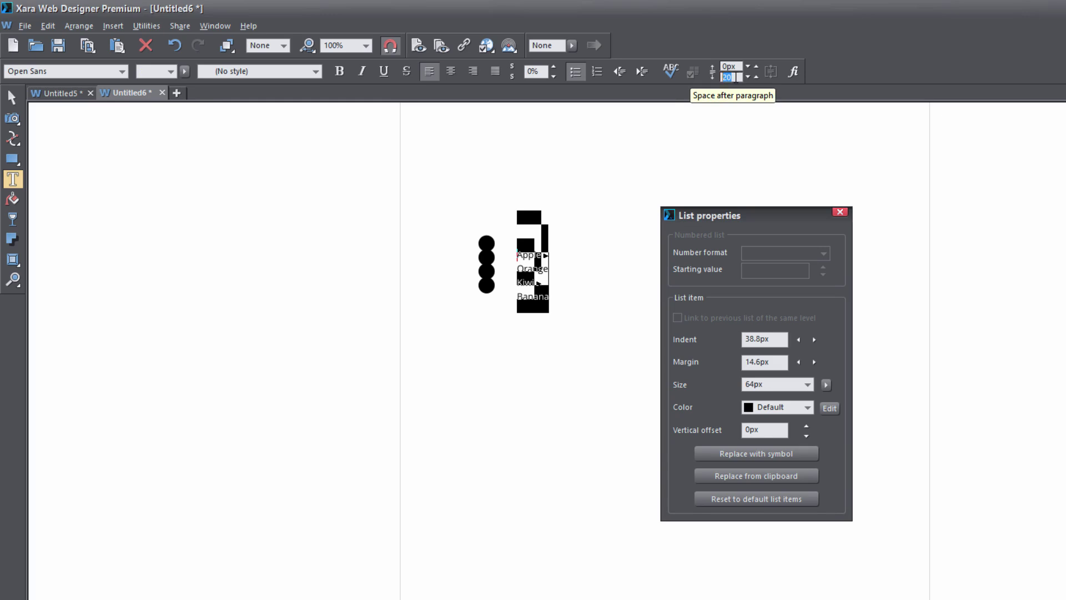
type("60")
key("Return")
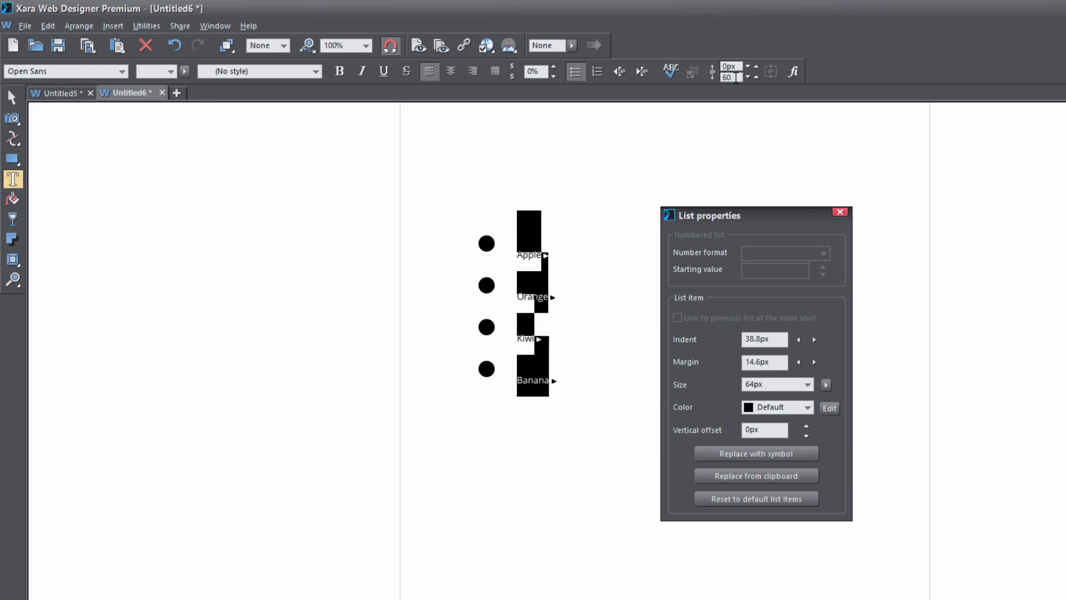
left_click(534, 253)
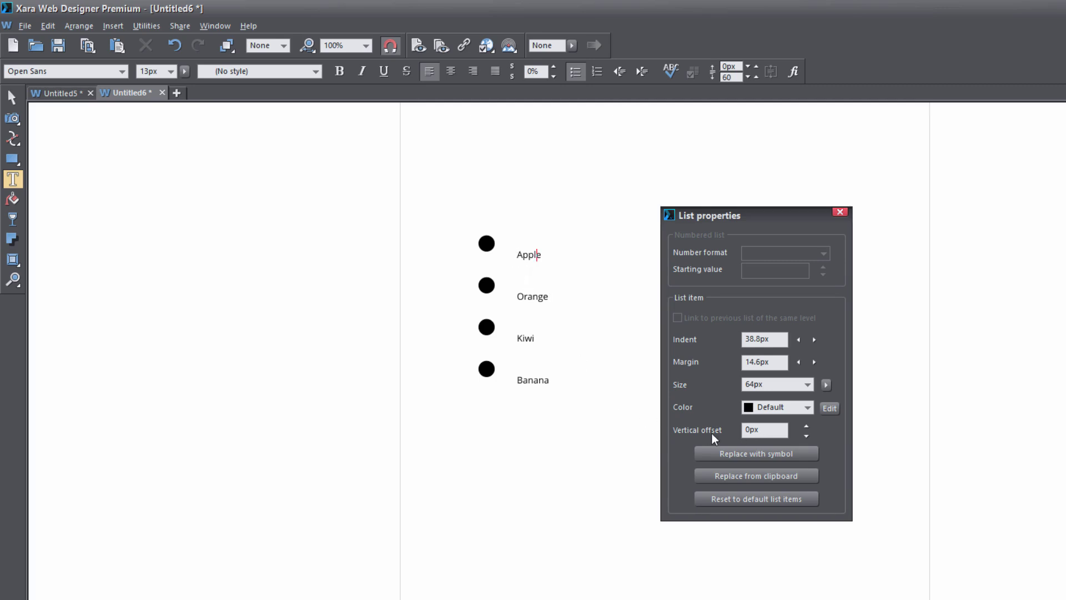
Lower the bullets with a vertical offset of -16px to align them with the fruit names.
left_click(806, 438)
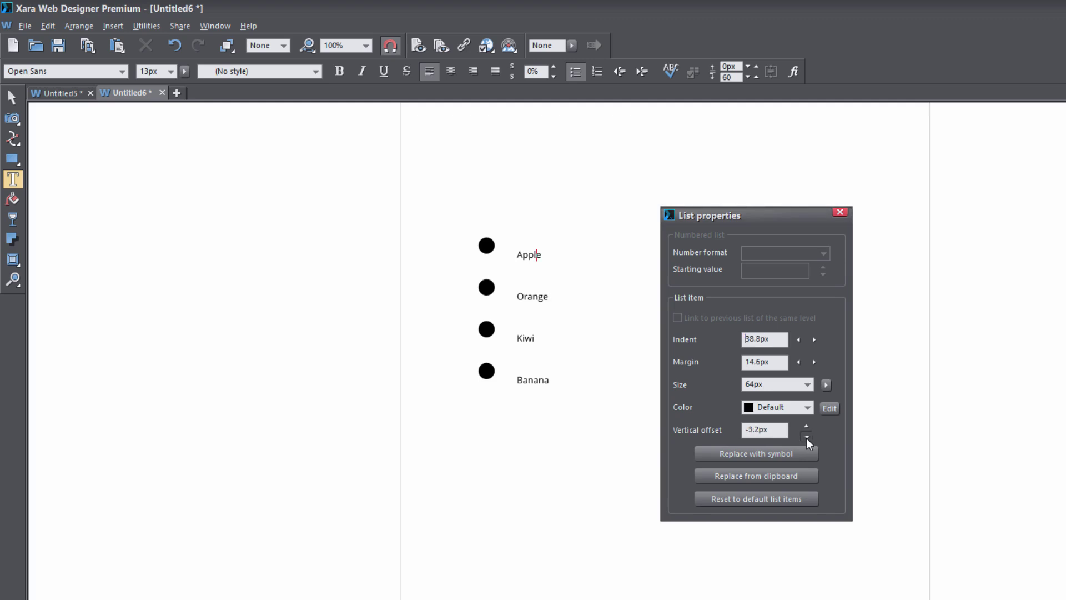
left_click(806, 438)
left_click(806, 438)
left_click(806, 438)
left_click(806, 438)
left_click(806, 438)
left_click(806, 438)
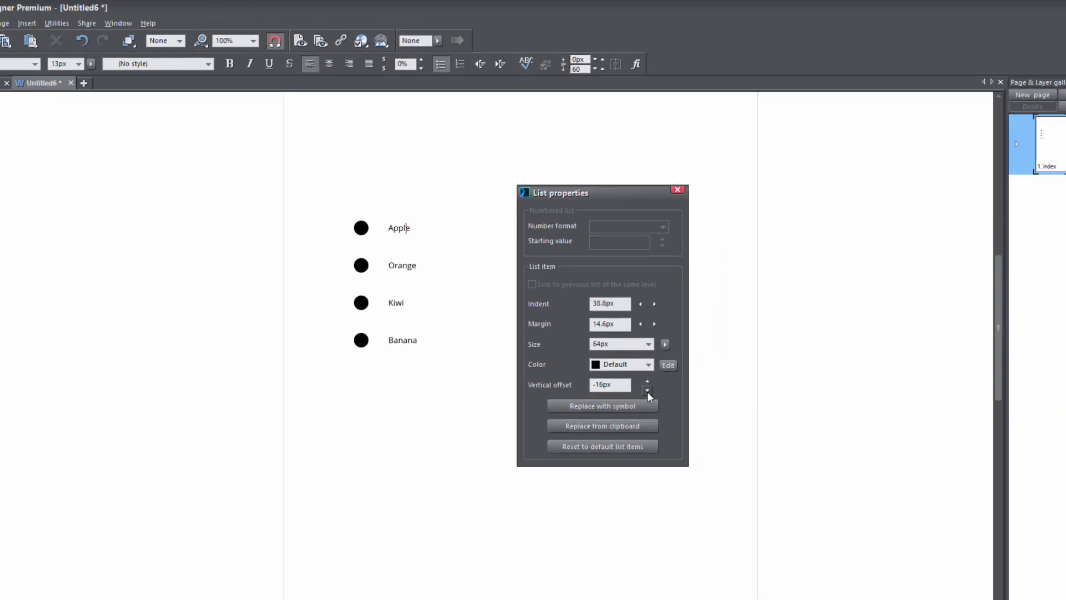
Give the list bullets a custom teal-green color and close the color editor.
left_click(668, 365)
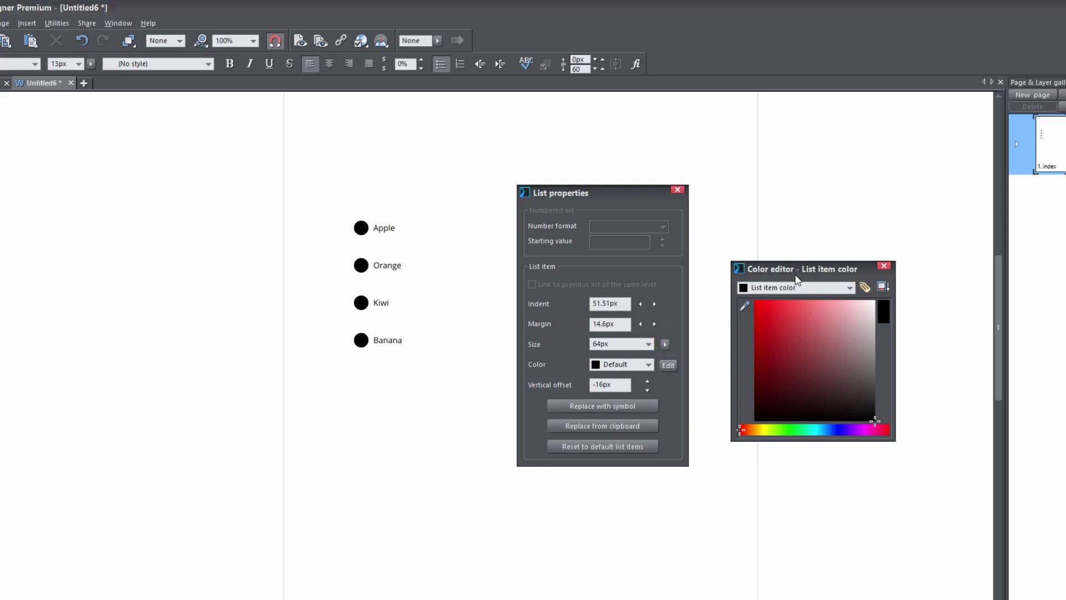
left_click_drag(797, 280, 774, 270)
left_click(769, 323)
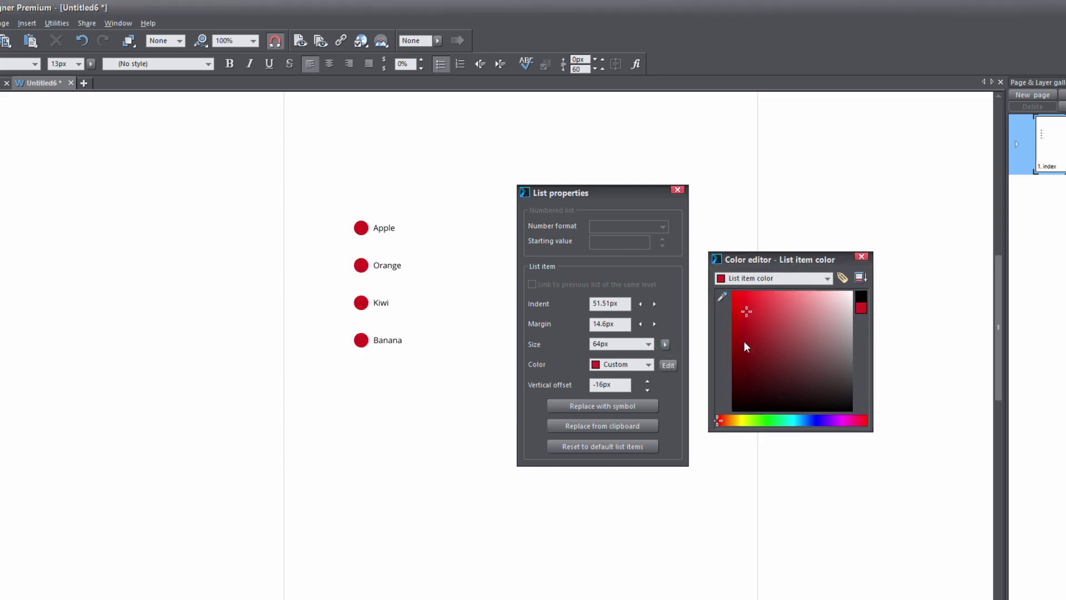
left_click_drag(734, 420, 775, 420)
left_click_drag(761, 361, 788, 332)
left_click(756, 318)
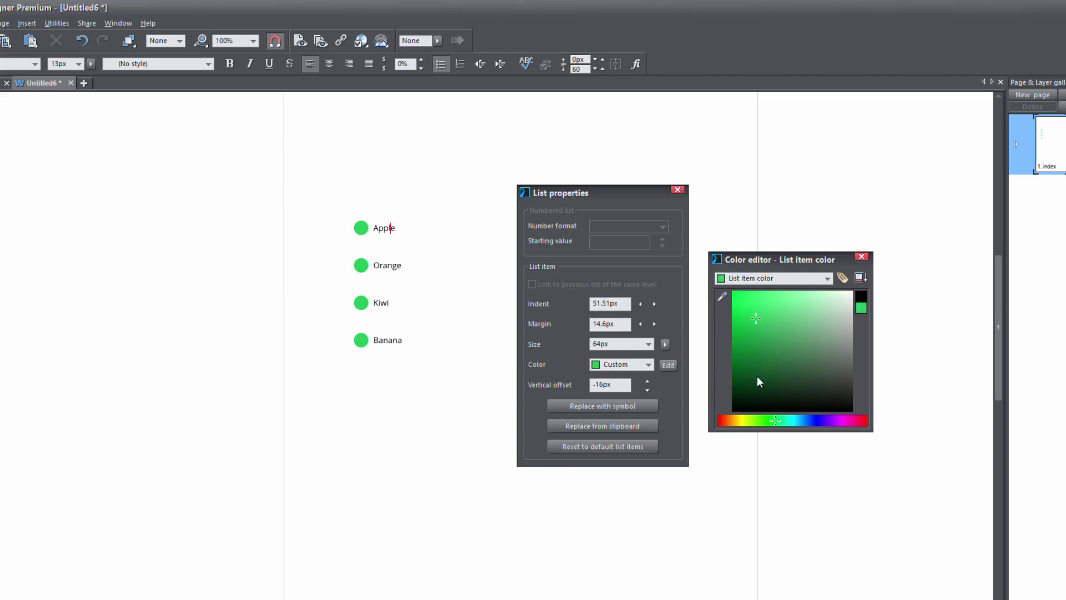
left_click_drag(756, 411, 762, 328)
left_click(788, 421)
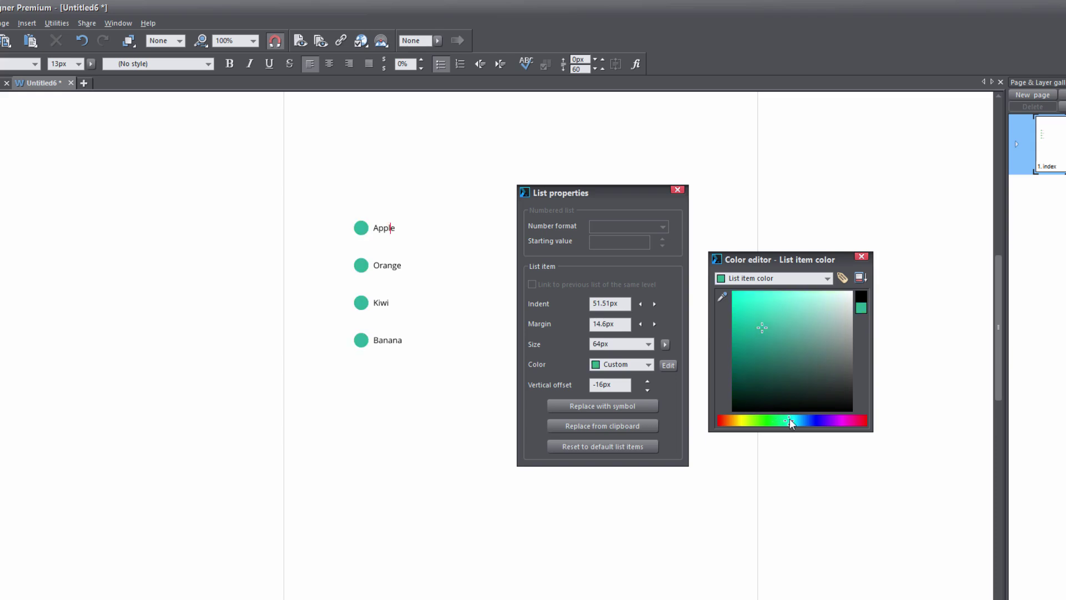
left_click(861, 256)
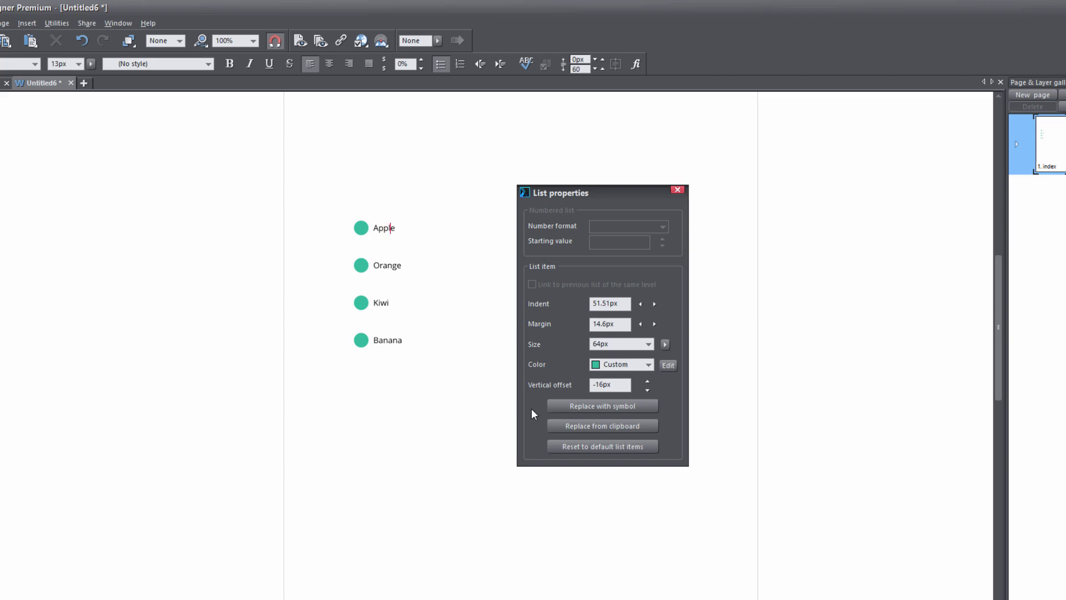
Replace the round bullets with the solid check mark symbol from the Font Awesome icons.
left_click(579, 405)
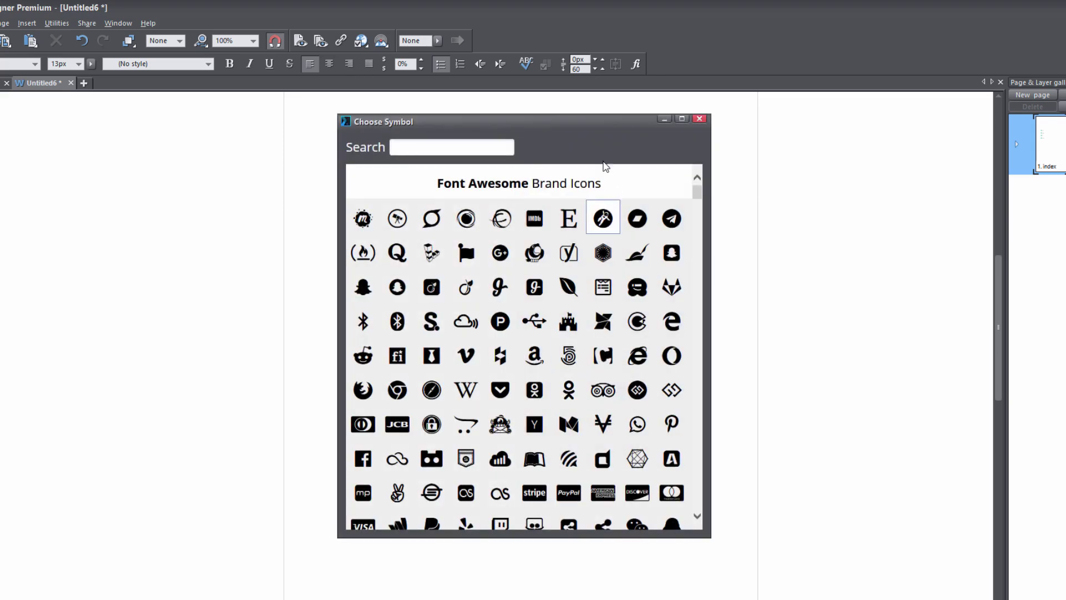
left_click_drag(578, 126, 824, 127)
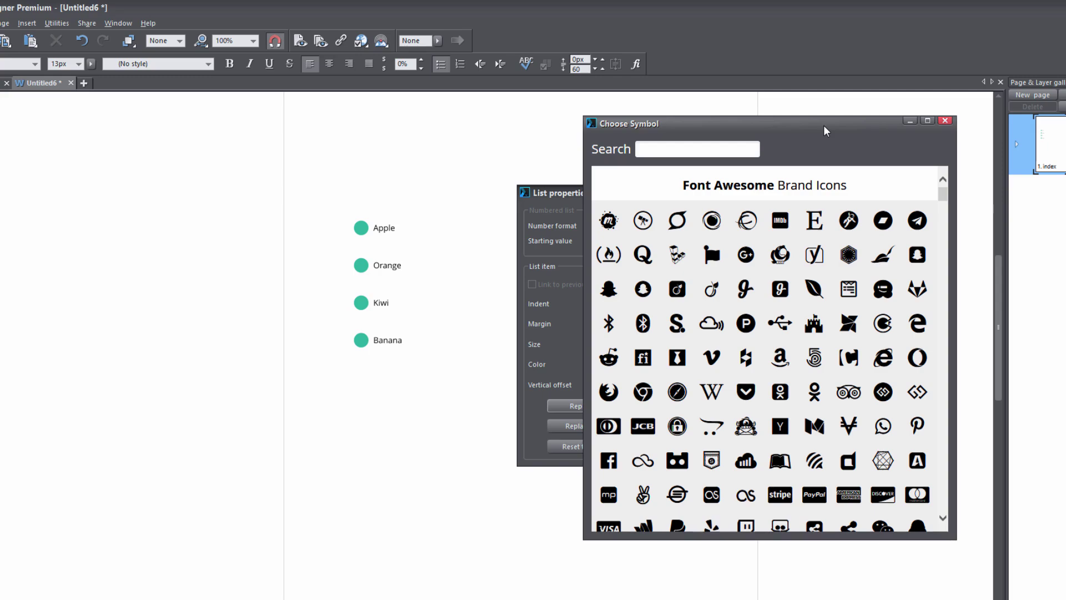
left_click_drag(946, 198, 948, 266)
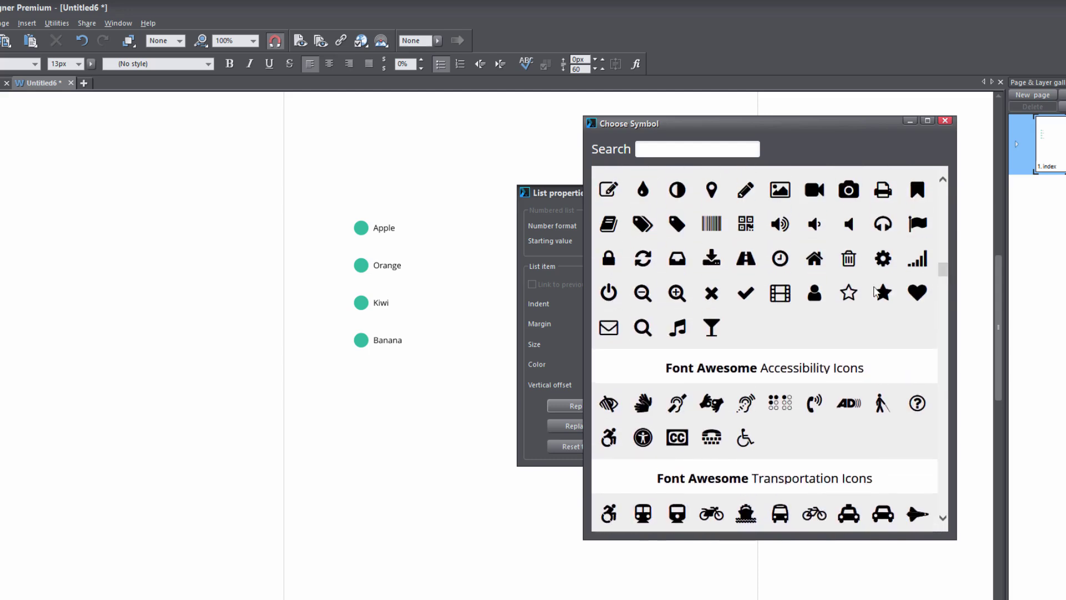
left_click(751, 300)
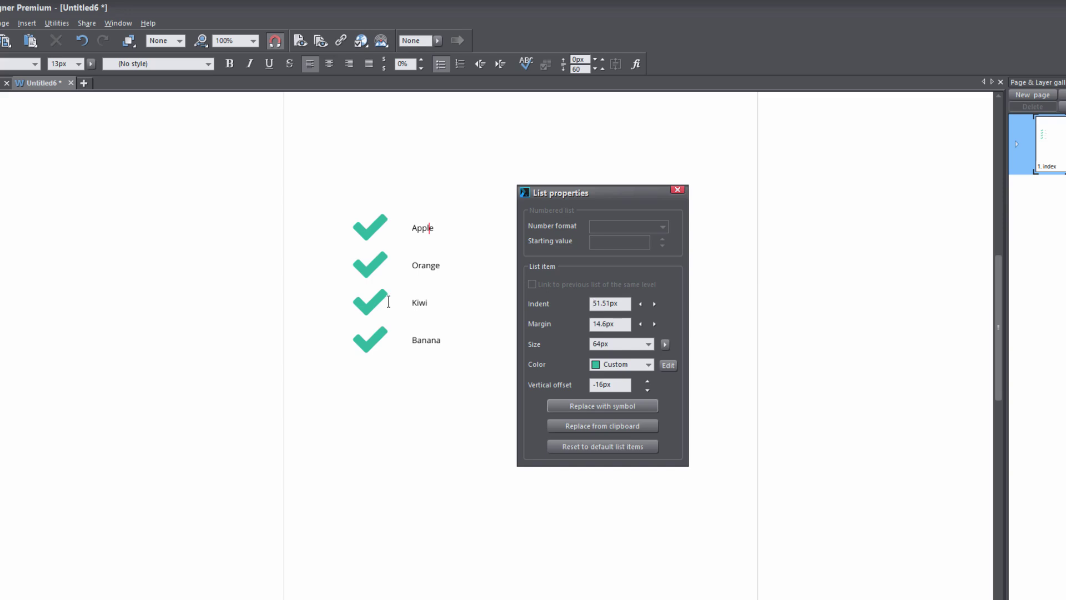
Set the list's indent to 80.6px and the check mark size to 28px.
type("30.6")
key("Return")
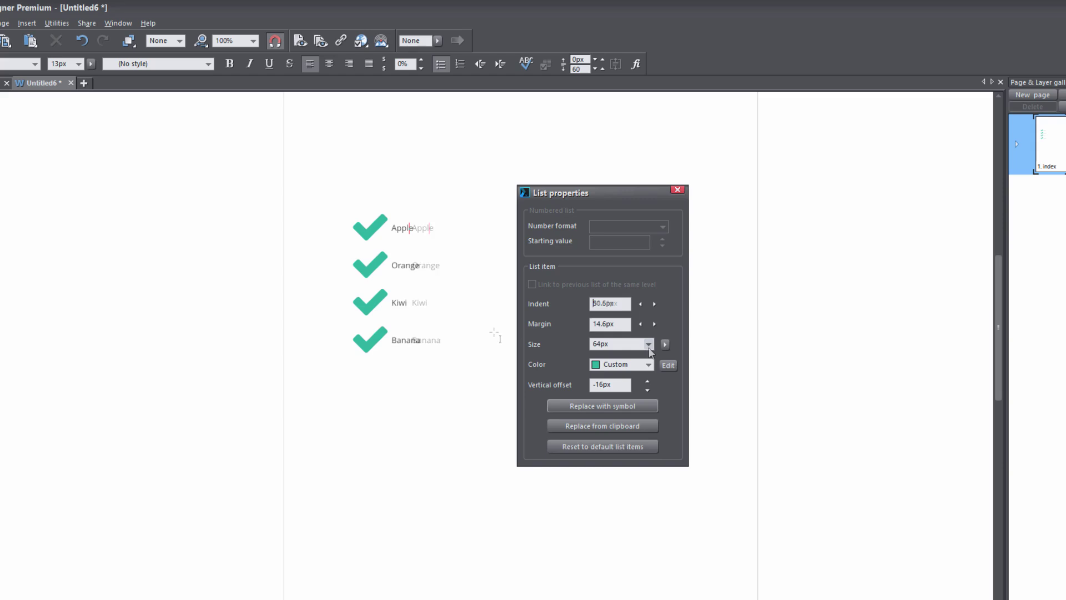
left_click(648, 344)
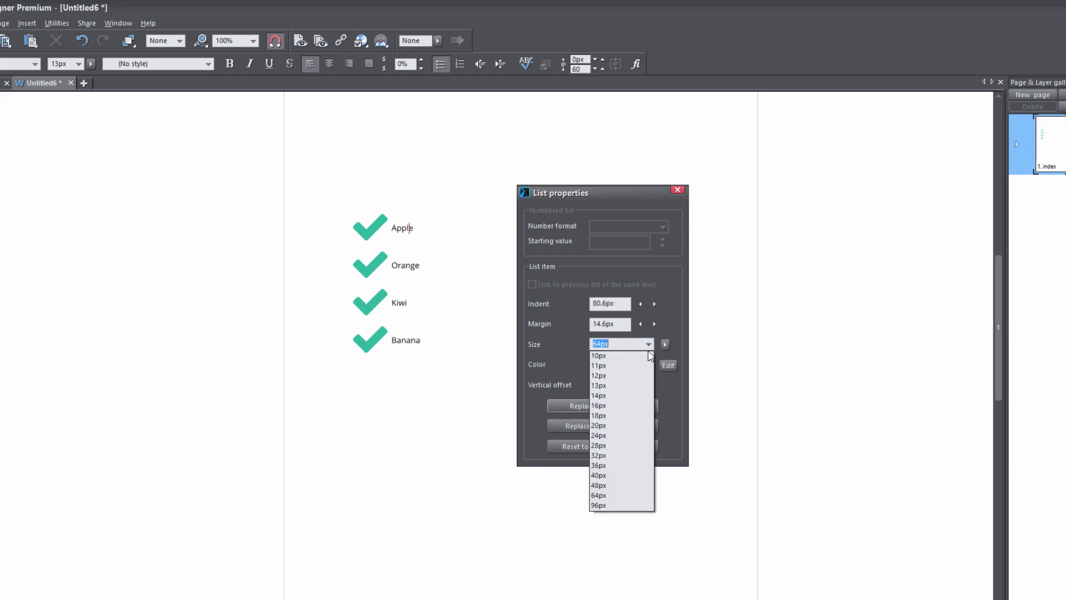
left_click(629, 399)
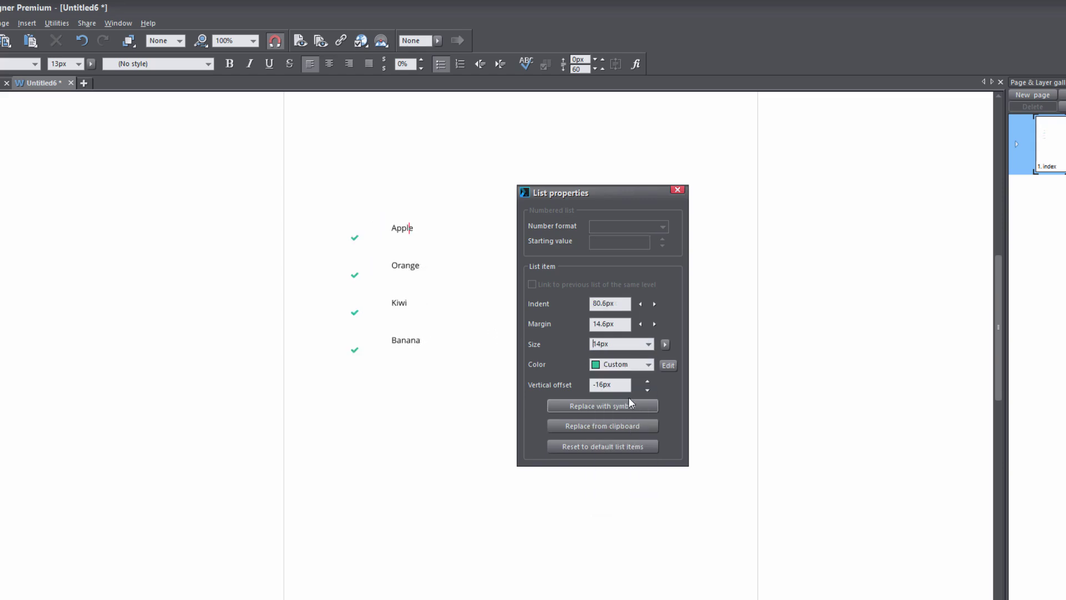
left_click(647, 346)
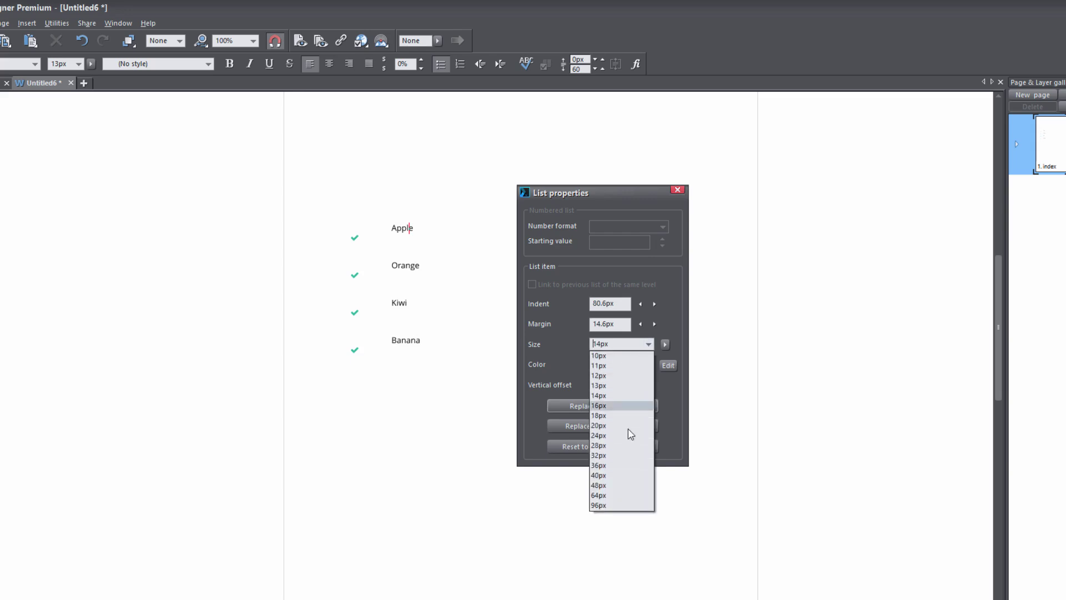
left_click(628, 447)
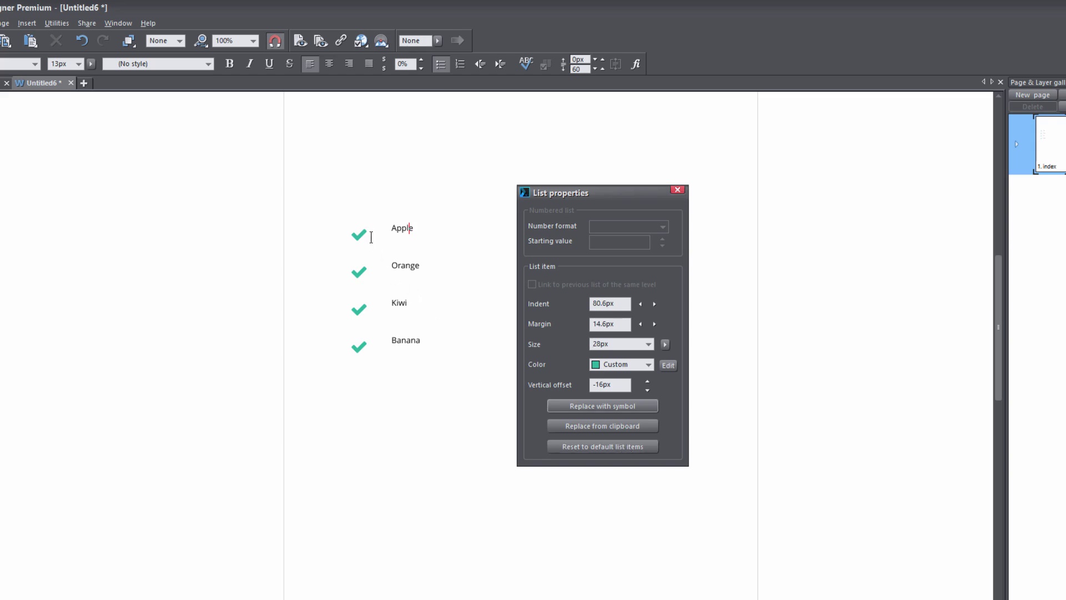
Raise the check marks to a vertical offset of -6.6px so they line up with the fruit names.
left_click(647, 381)
left_click(647, 381)
left_click(648, 380)
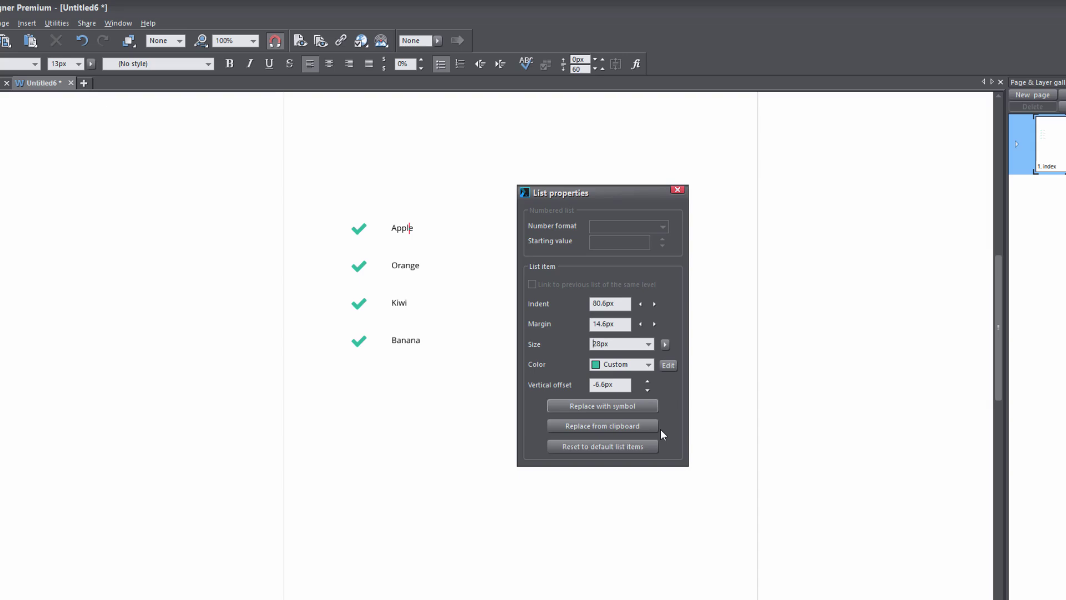
Draw a rounded rectangle about 45 by 48 px below the list and copy it.
mouse_move(18, 165)
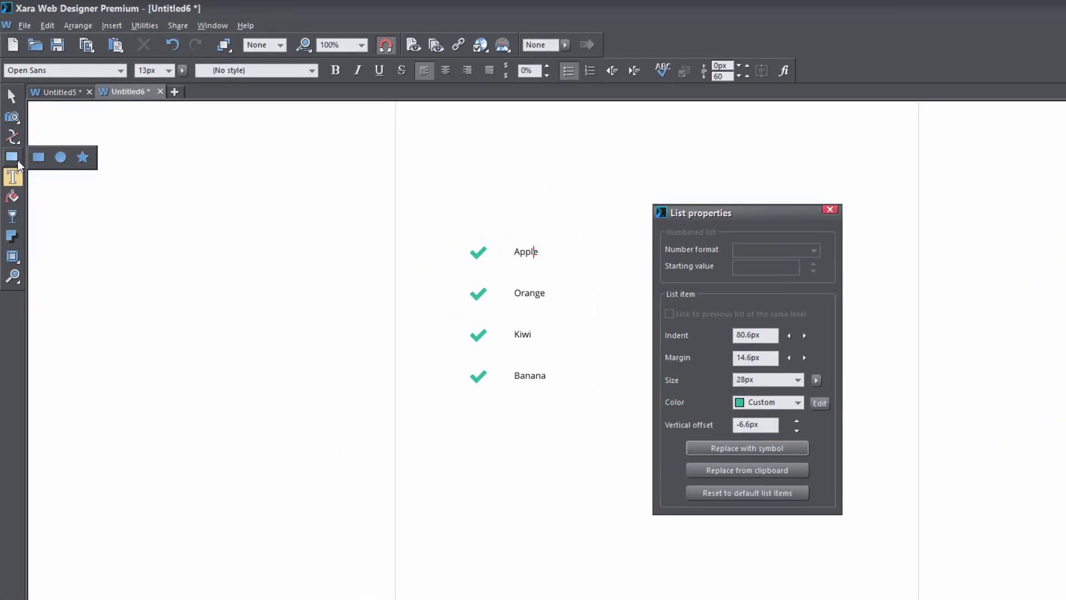
left_click(18, 165)
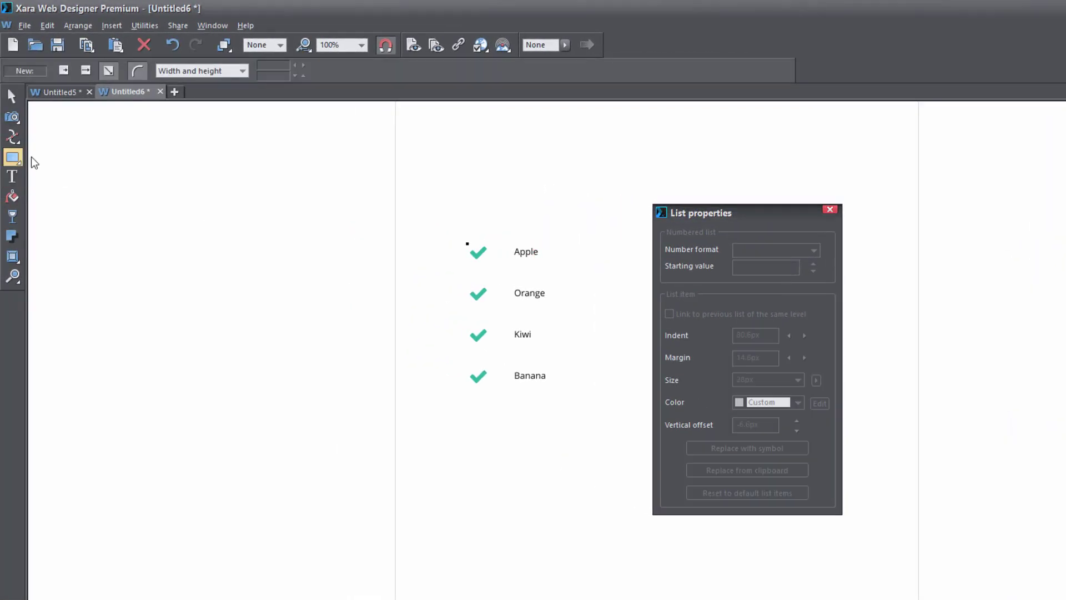
left_click_drag(439, 450, 471, 484)
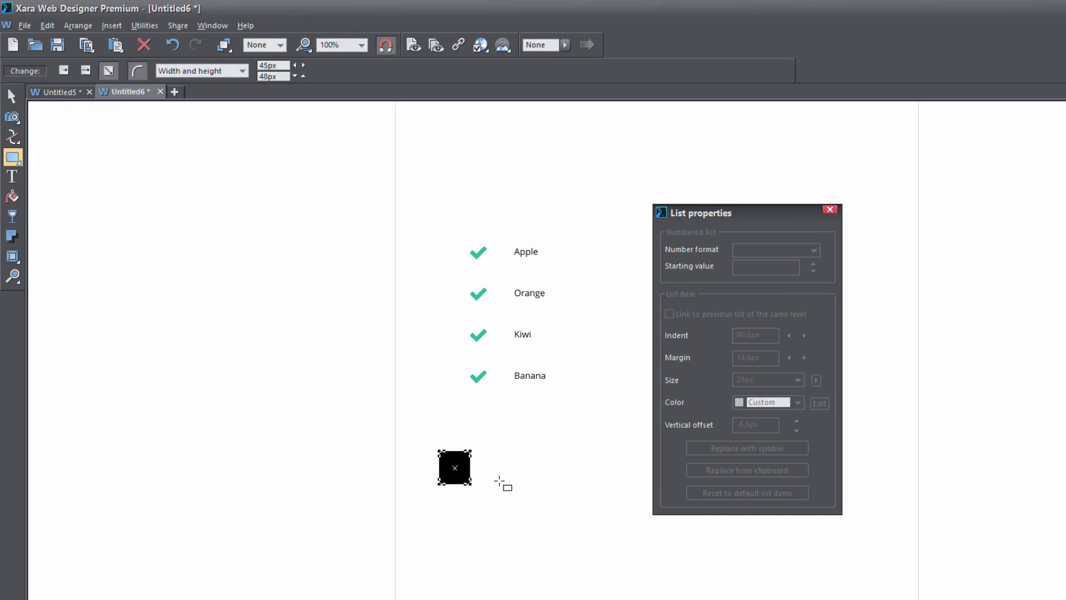
key("ctrl+c")
Replace the fruit list's check marks with the copied black shape from the clipboard.
left_click(14, 97)
left_click(528, 260)
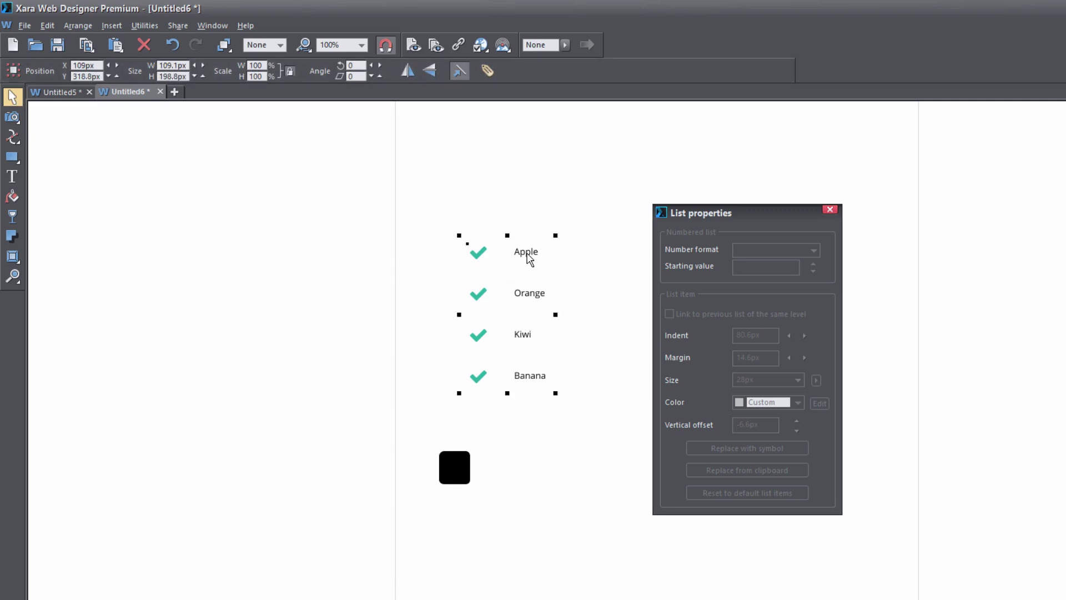
left_click(511, 253)
key("Right")
key("Right")
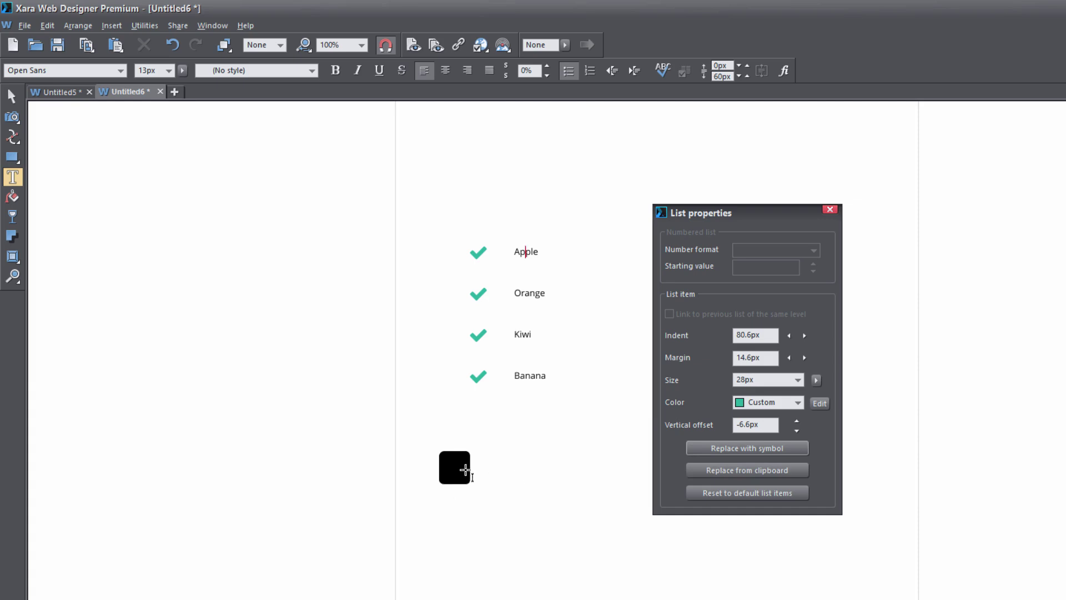
left_click(748, 474)
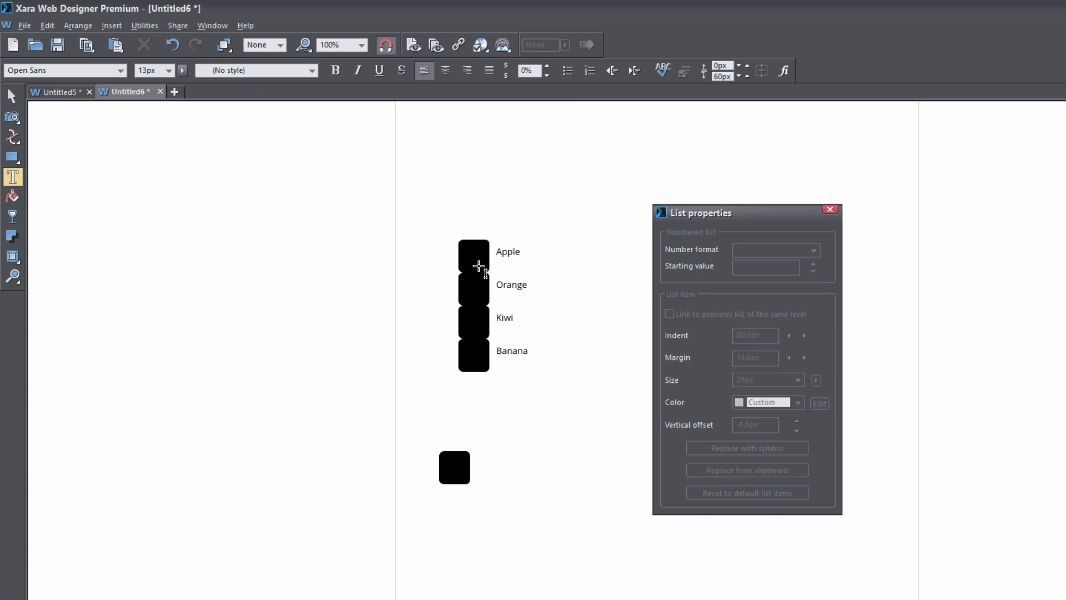
Set the space after paragraph to 60 for the whole list and move the list up and right, clear of the separate square.
left_click(497, 252)
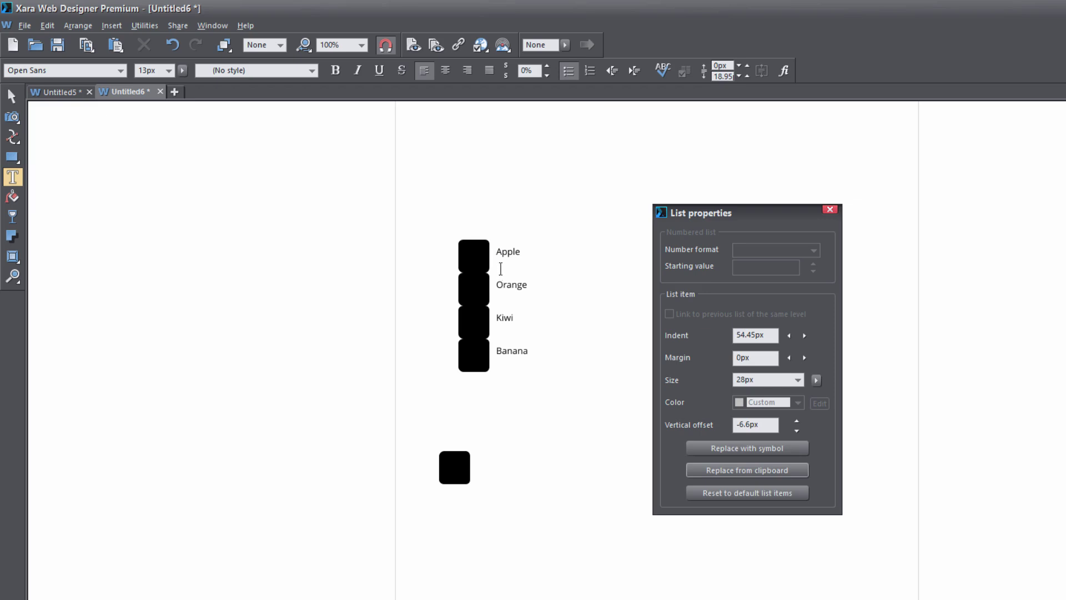
key("ctrl+a")
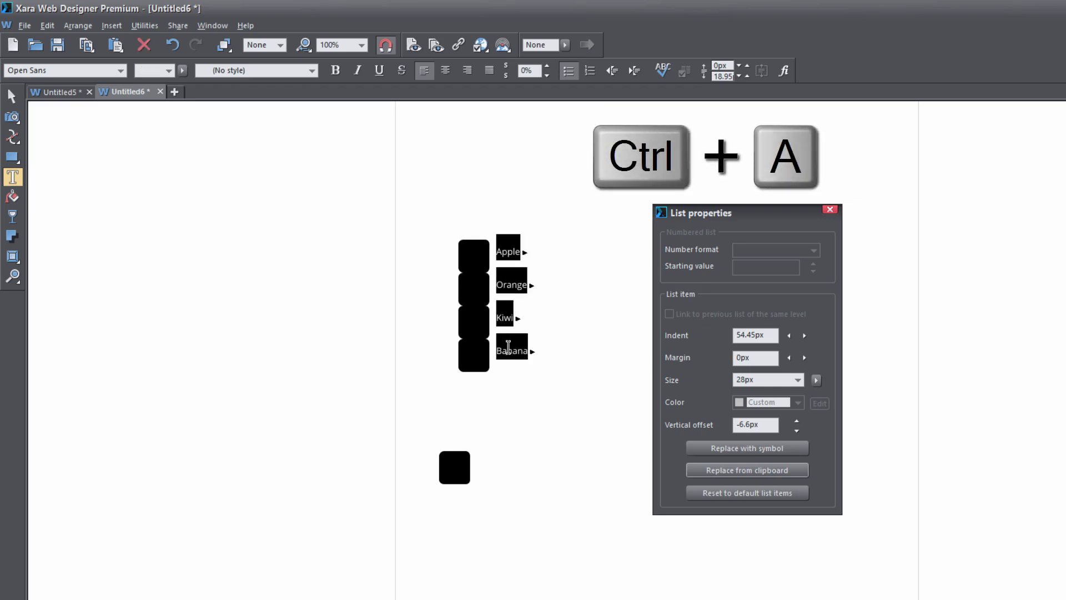
double_click(725, 76)
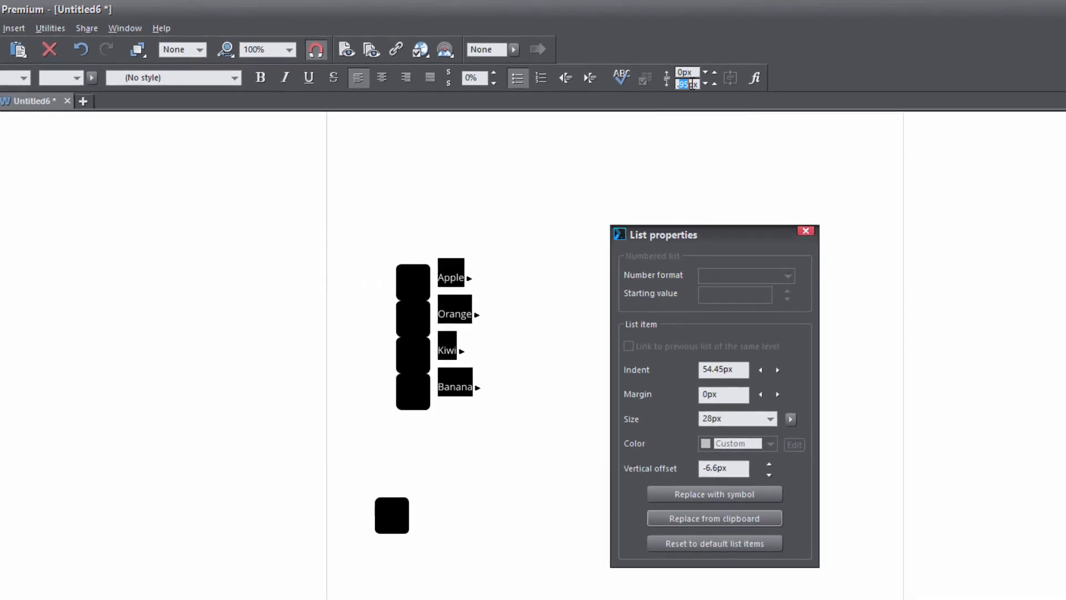
double_click(692, 85)
type("60")
key("Return")
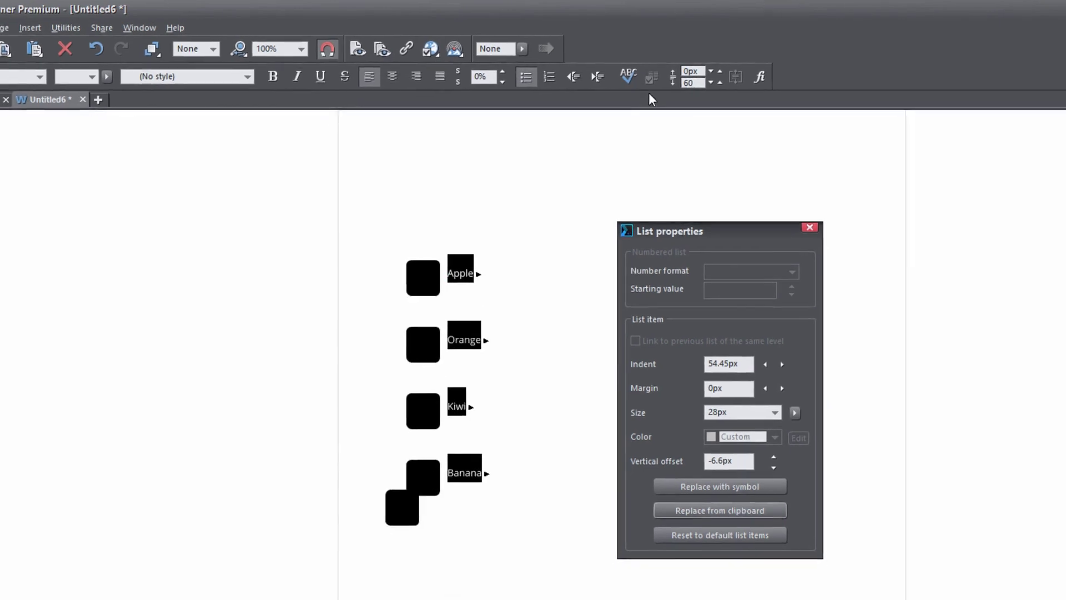
left_click(13, 97)
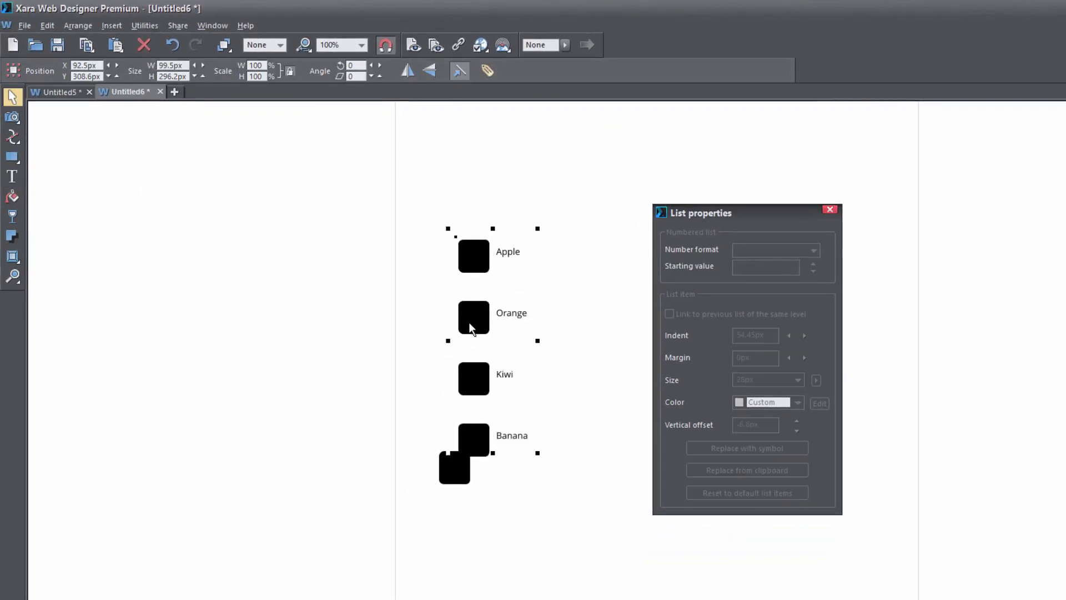
left_click_drag(475, 268, 507, 240)
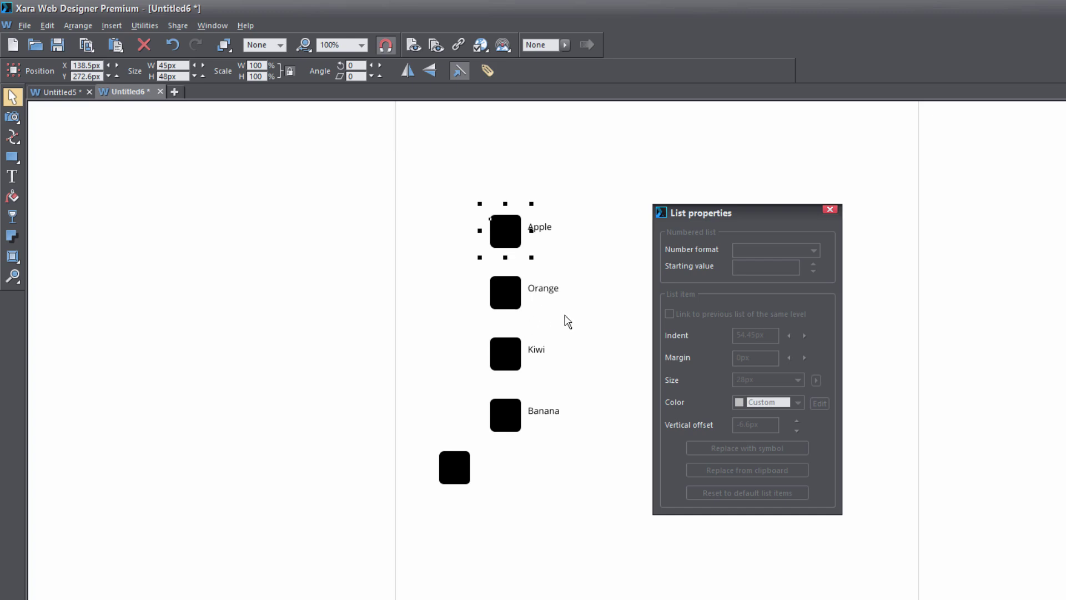
Raise the vertical offset of the square bullets to 2px for all list items.
left_click(545, 292)
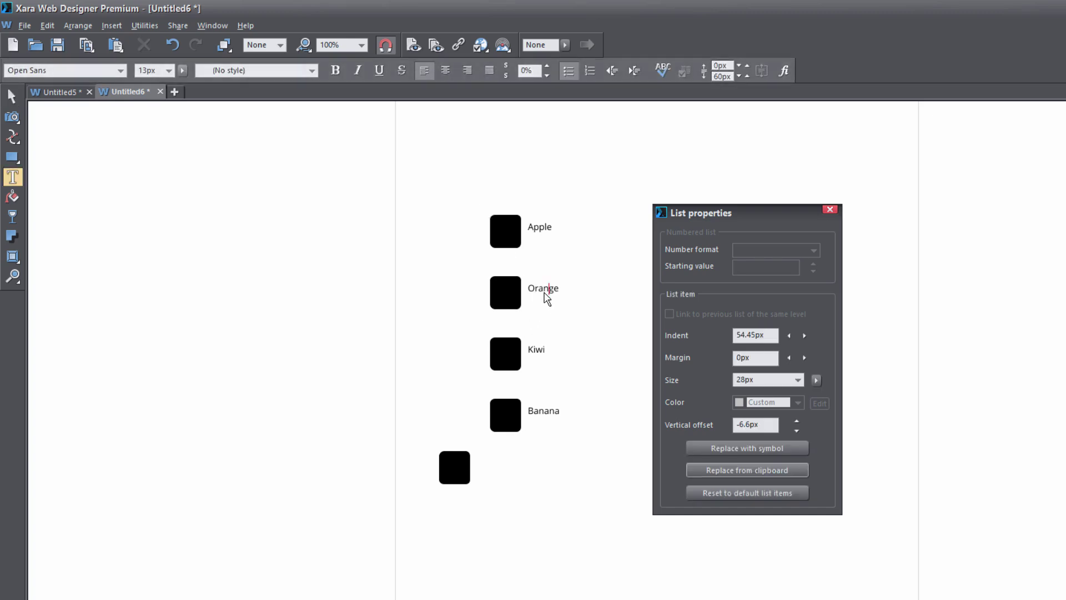
key("ctrl+a")
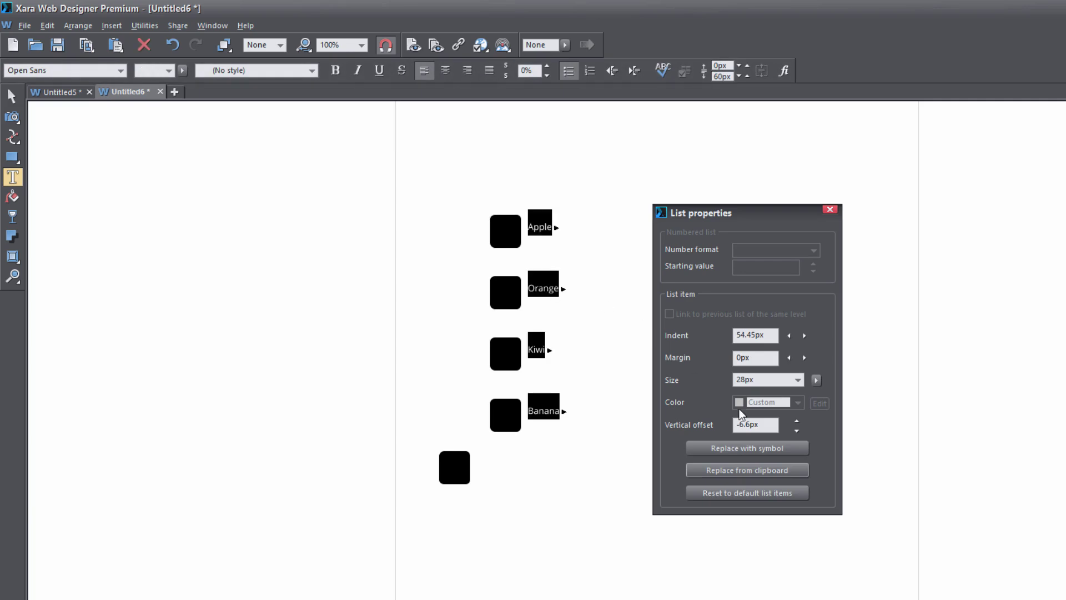
left_click(797, 423)
left_click(798, 423)
left_click(797, 423)
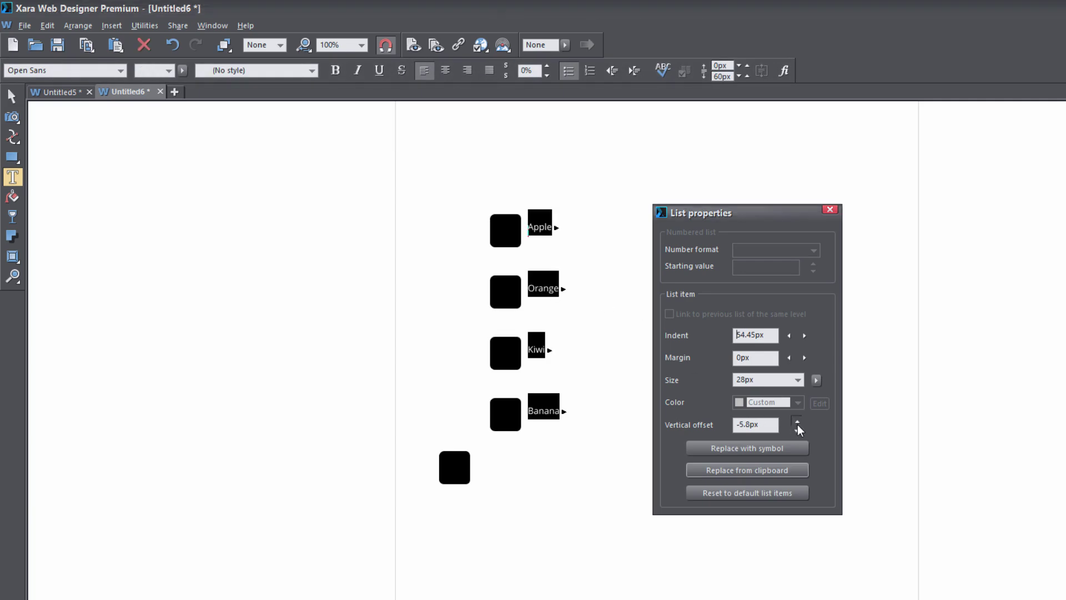
left_click(797, 423)
left_click(797, 423)
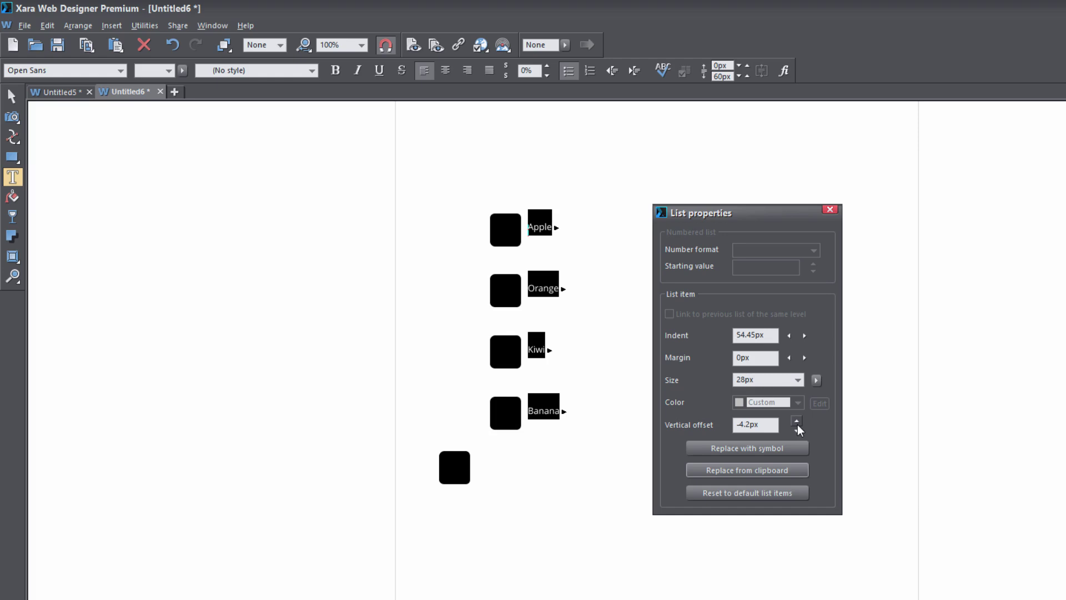
left_click(797, 423)
left_click(797, 423)
left_click(797, 423)
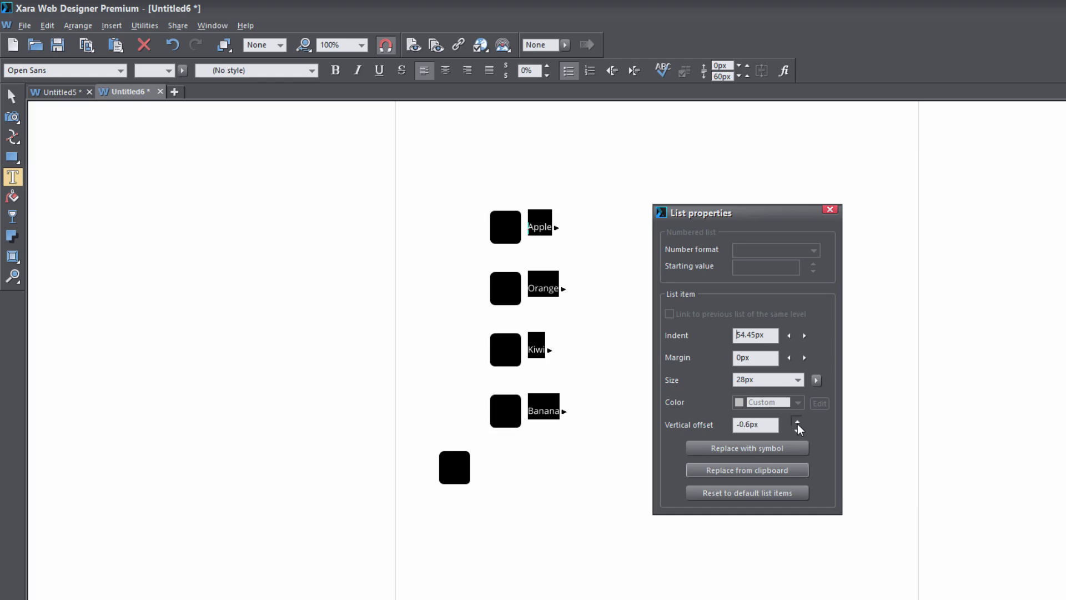
left_click(797, 423)
left_click(797, 423)
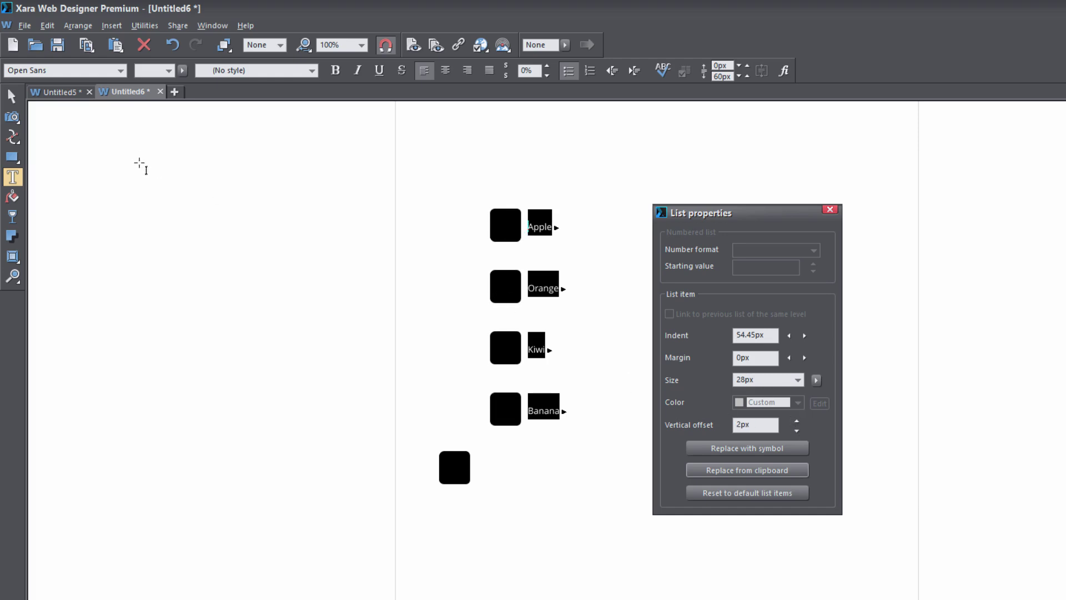
Deselect the text and shift the whole list slightly to the left.
left_click(11, 96)
left_click(406, 326)
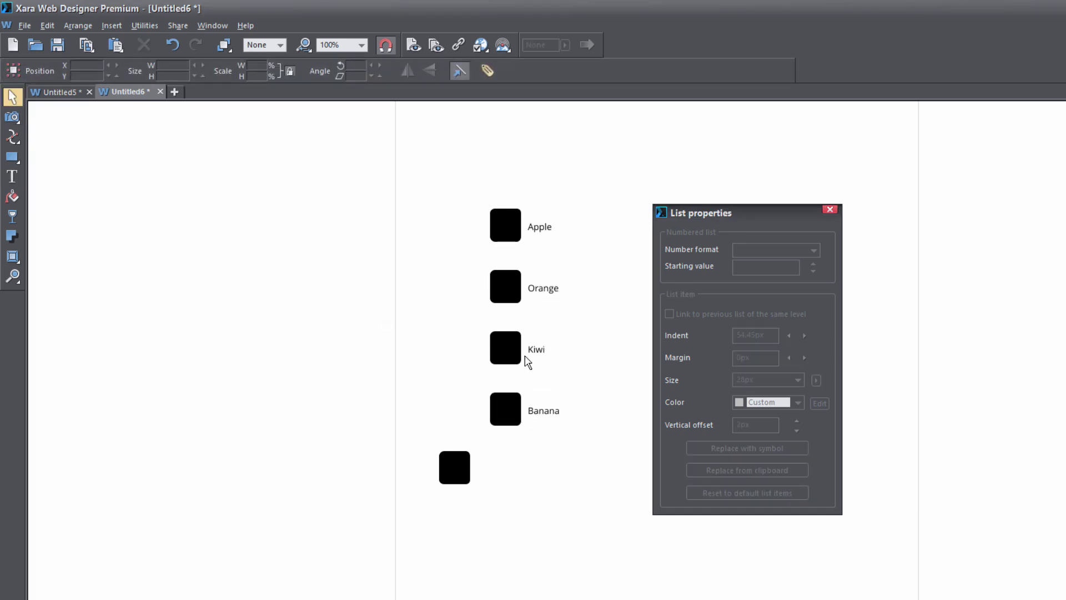
left_click_drag(510, 343, 503, 344)
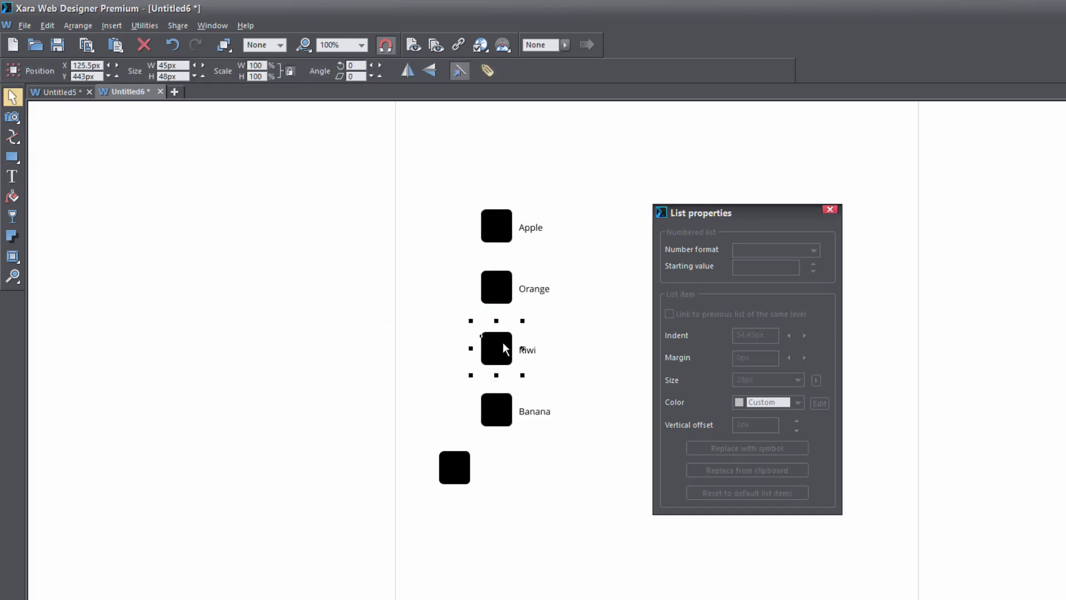
Try a list item size of 96px on the square bullets.
left_click(529, 295)
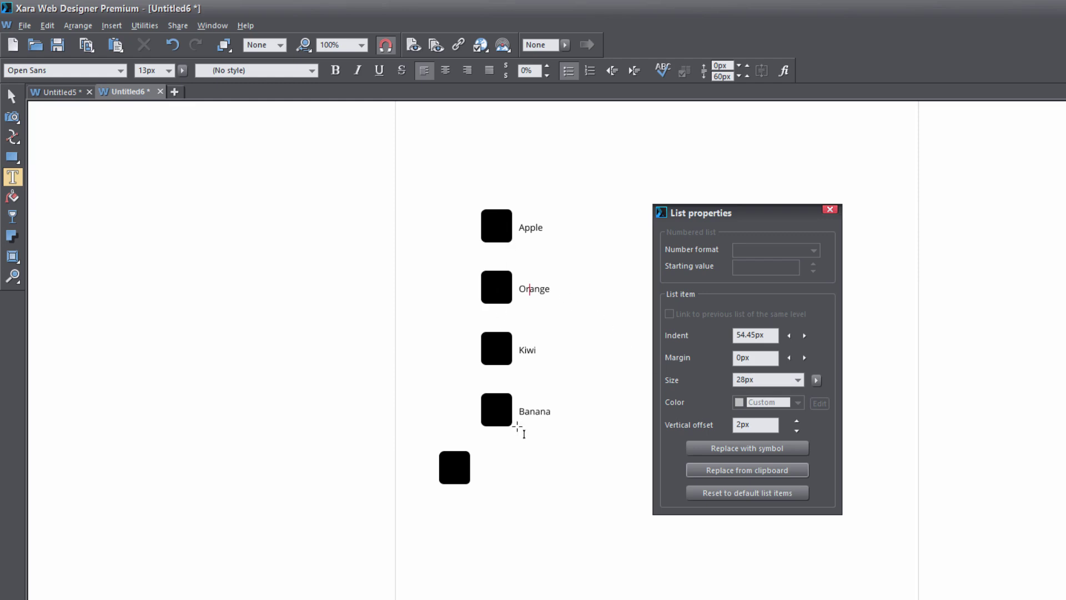
left_click(796, 383)
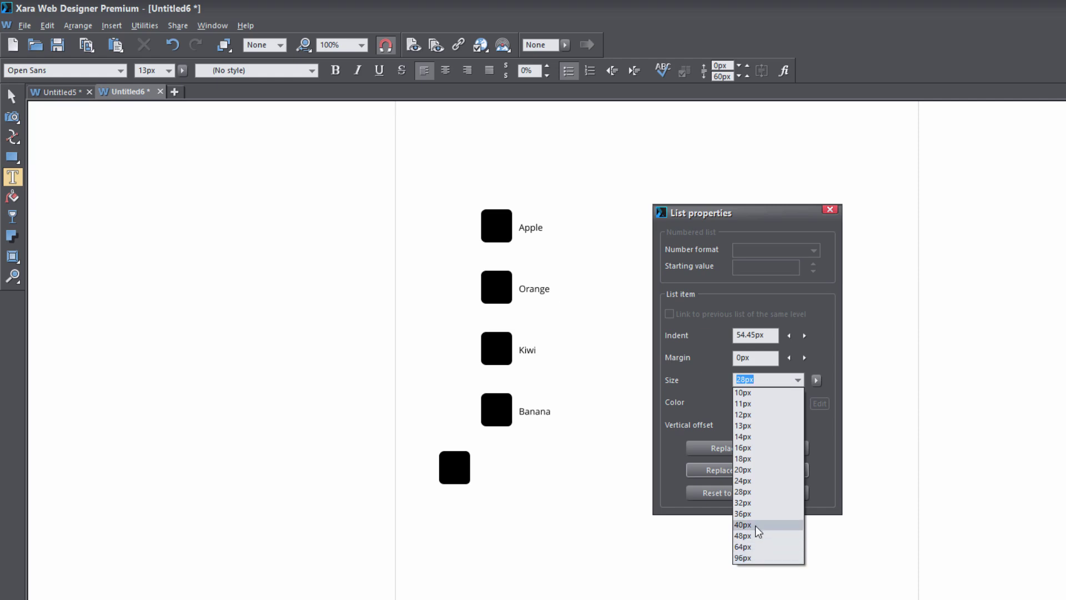
left_click(754, 557)
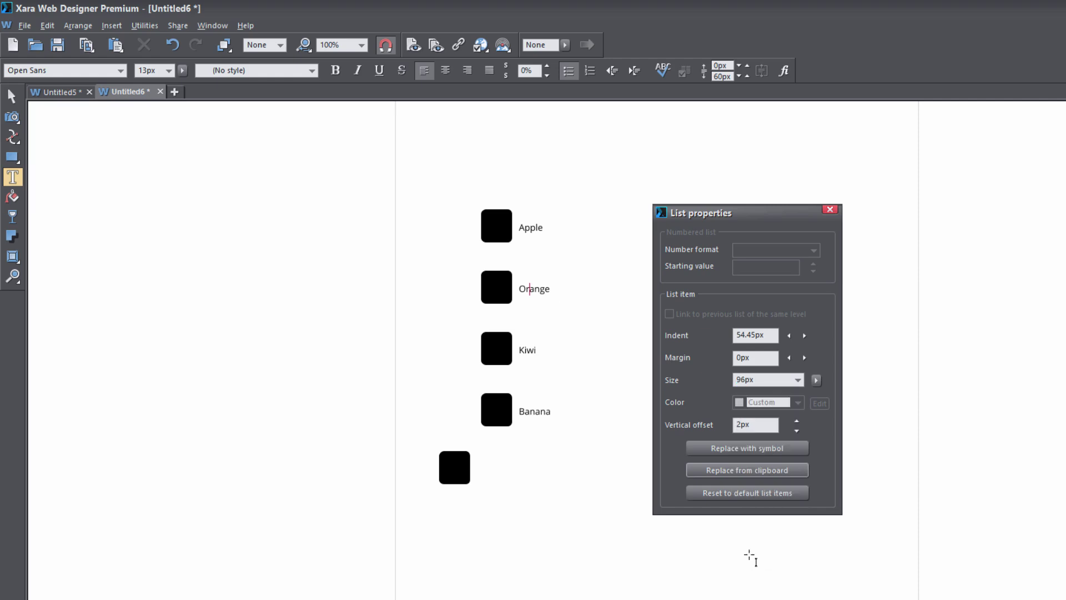
Select all the fruit list text and set the list item size to 16px.
key("ctrl+a")
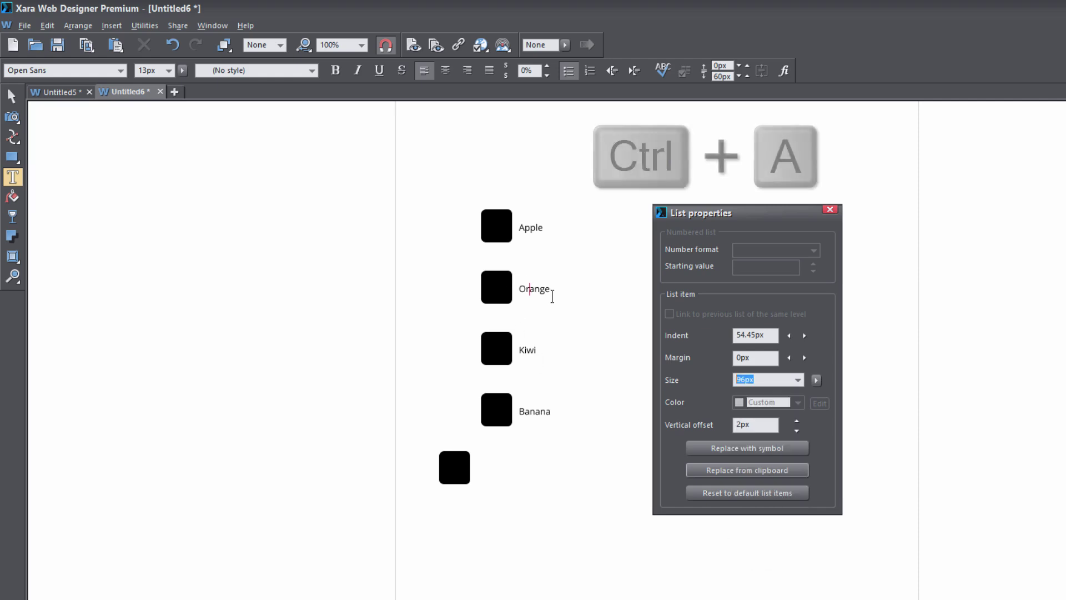
left_click(535, 286)
key("ctrl+a")
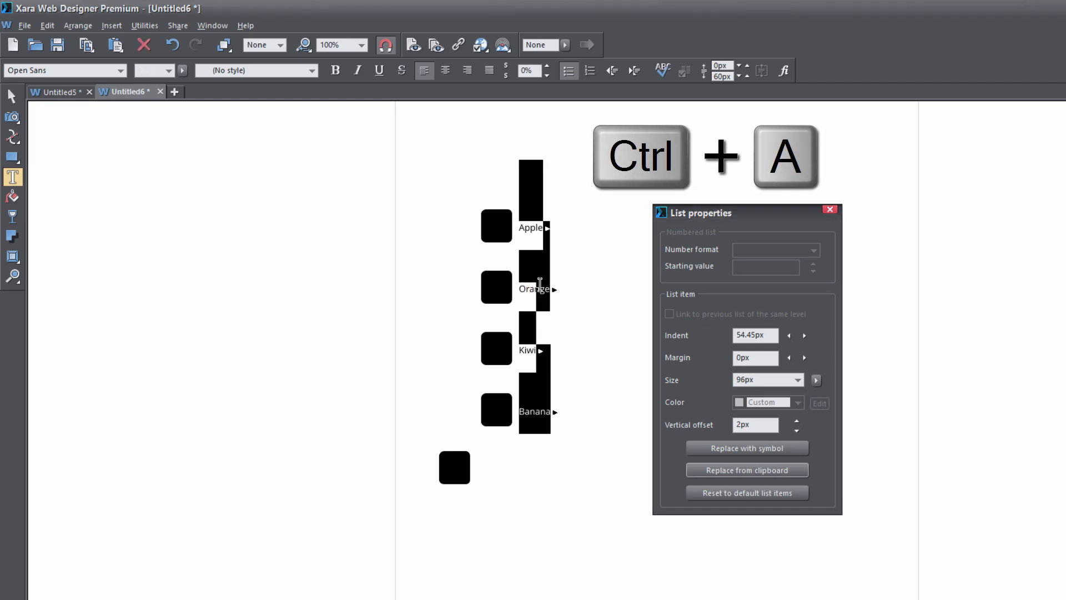
left_click(786, 383)
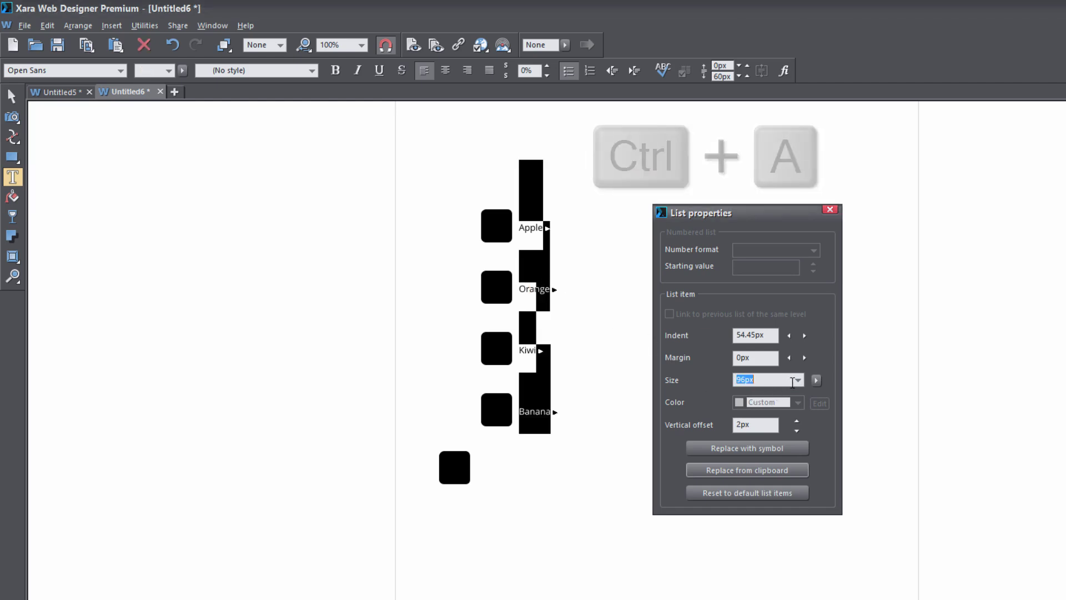
left_click(797, 380)
left_click(765, 448)
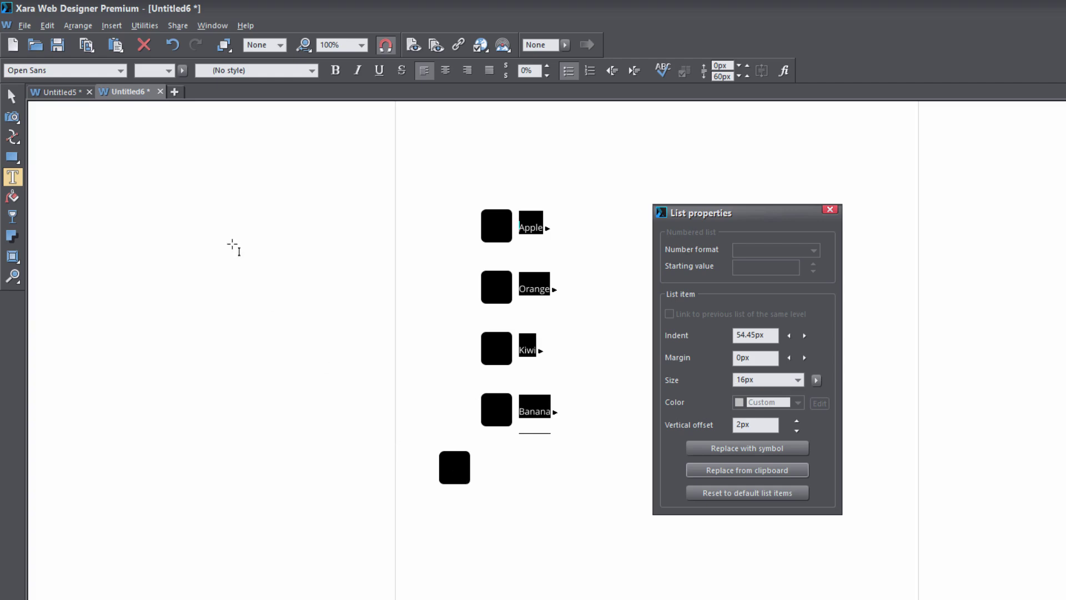
Shrink the standalone black rounded square to about 23 × 25 px and replace the fruit list's bullets with it from the clipboard.
left_click(11, 96)
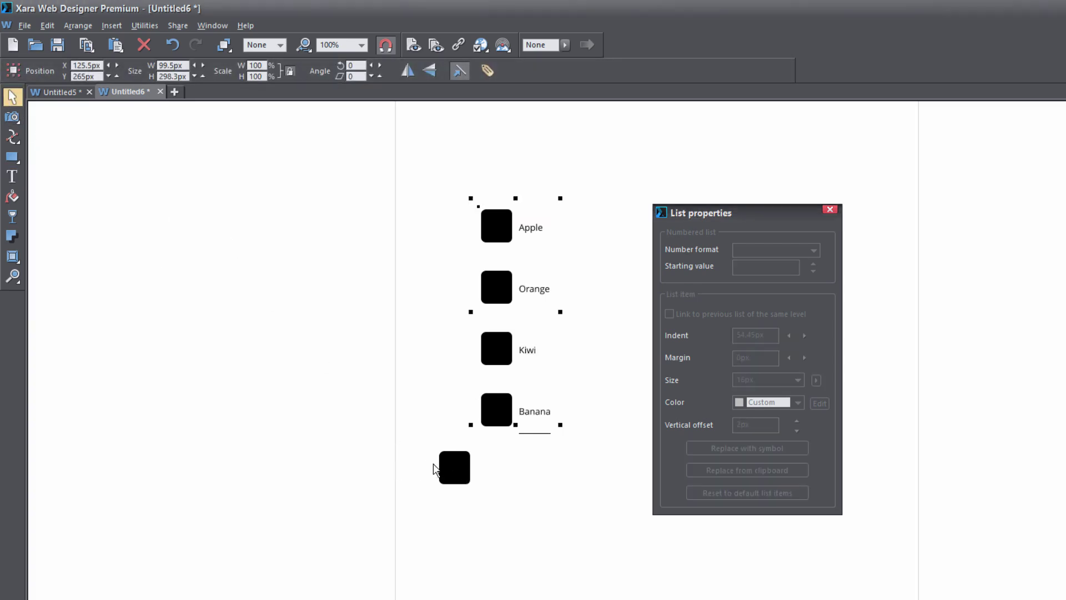
left_click(456, 470)
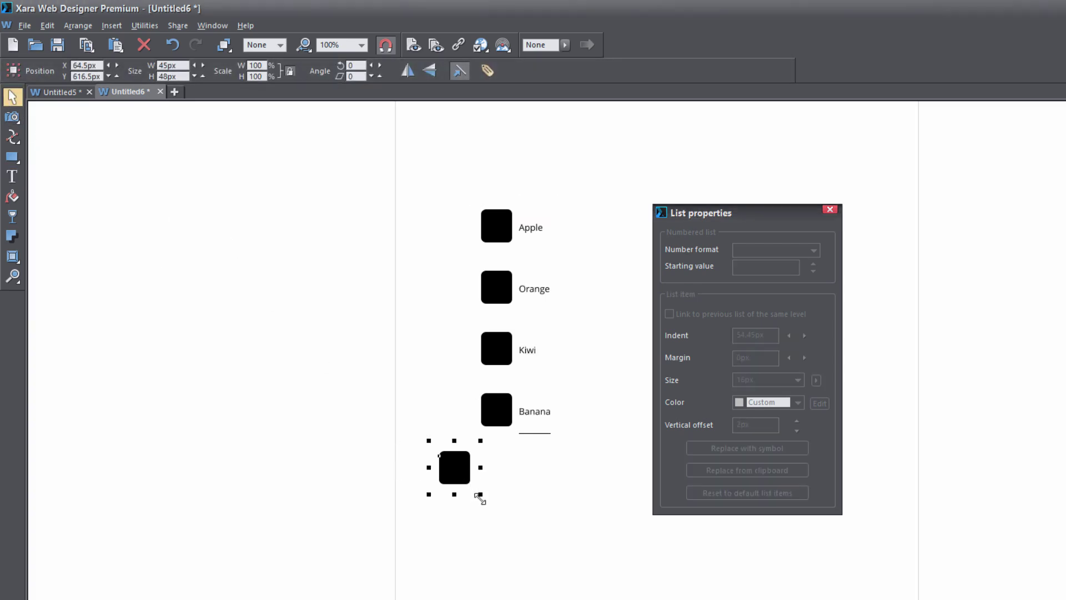
left_click_drag(481, 495, 458, 482)
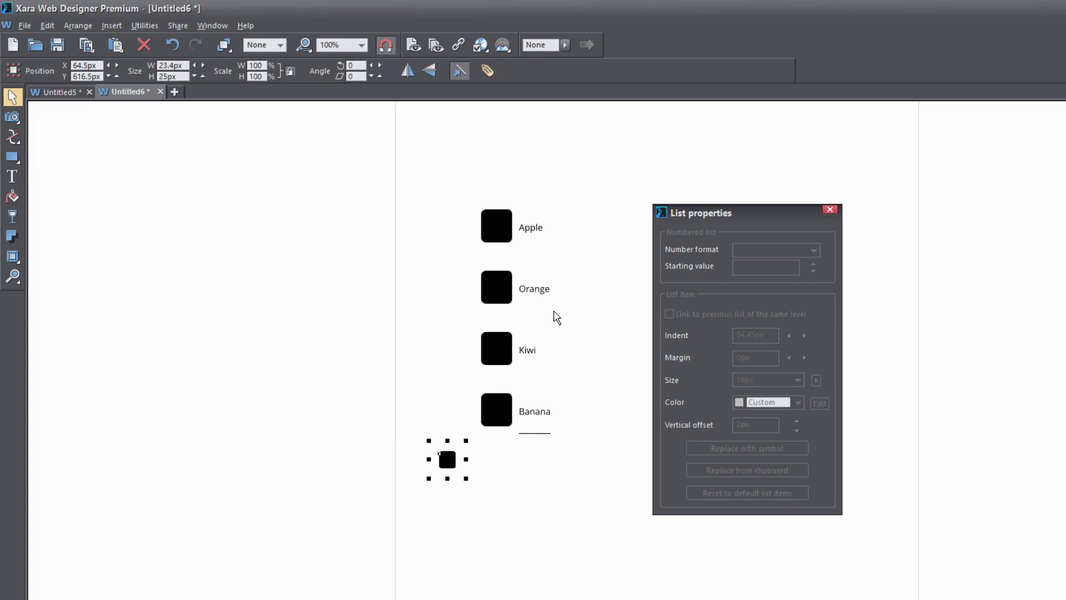
double_click(543, 295)
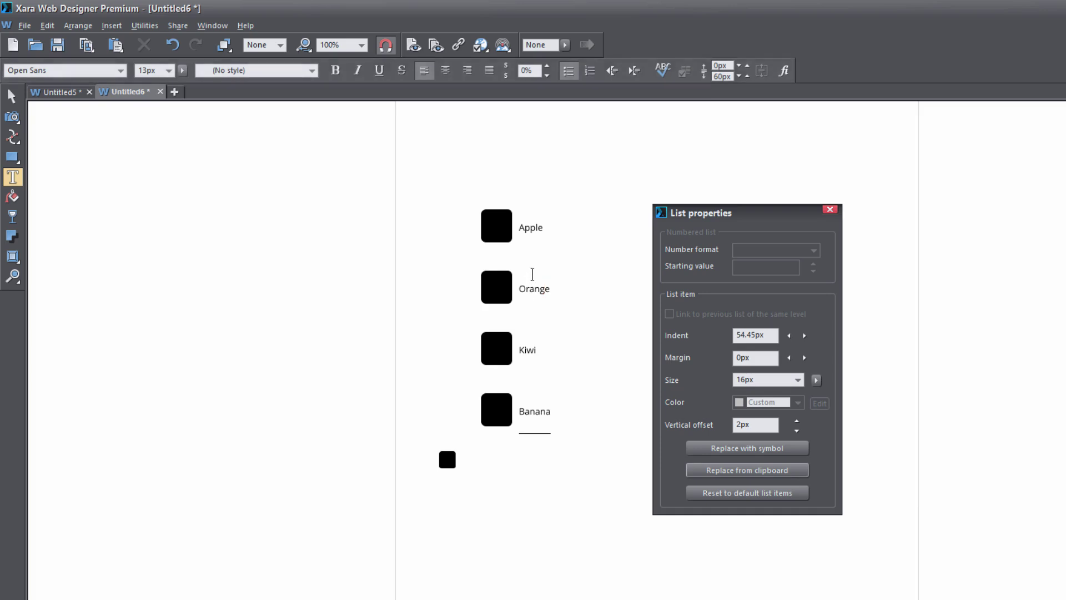
left_click(726, 470)
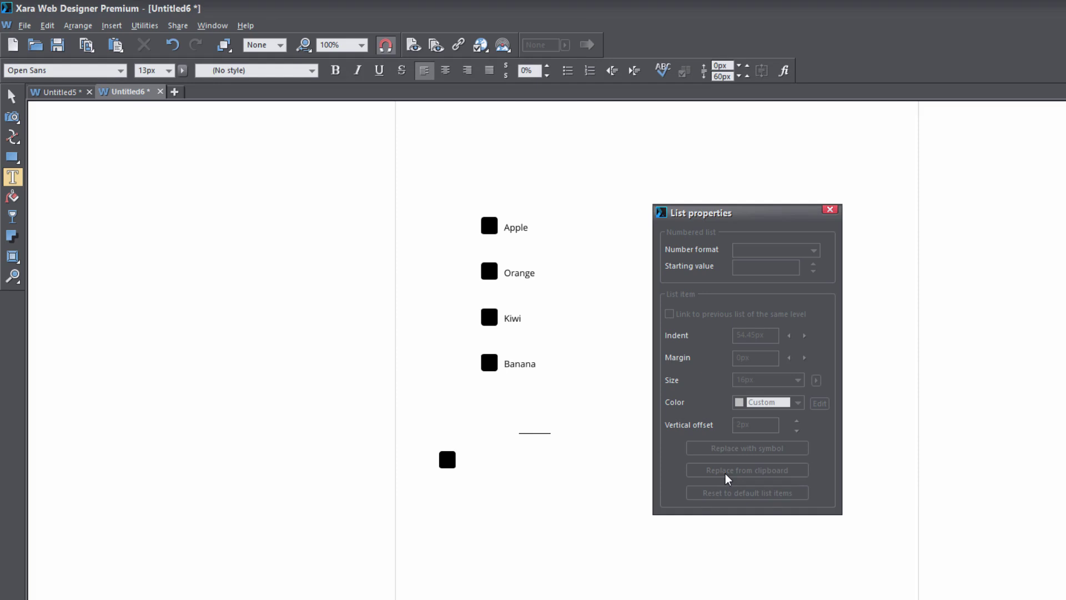
Try to edit the list item color of the custom square bullets.
left_click(521, 276)
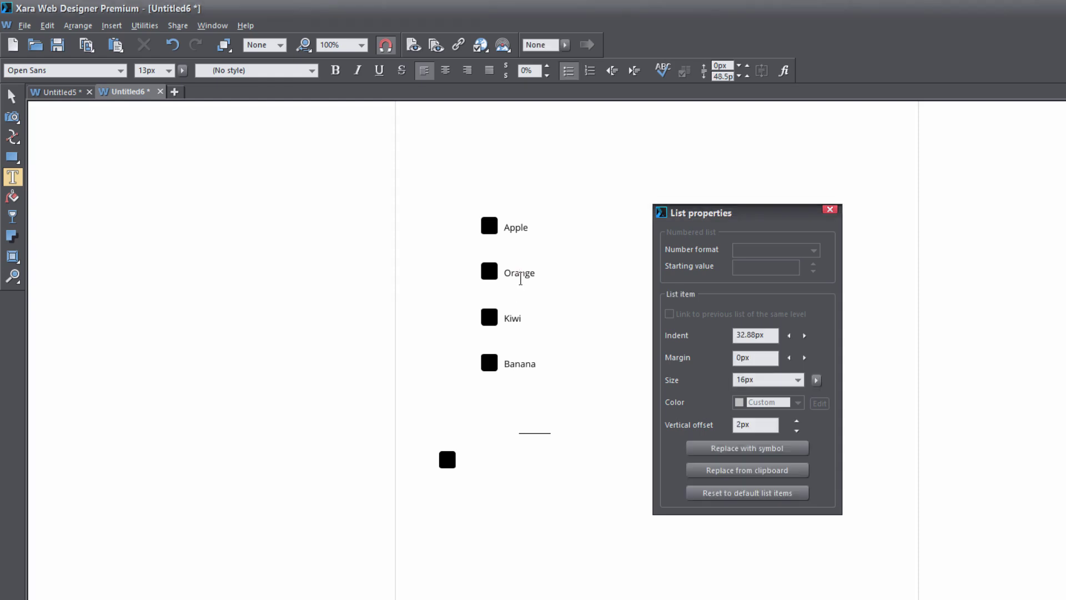
key("ctrl+a")
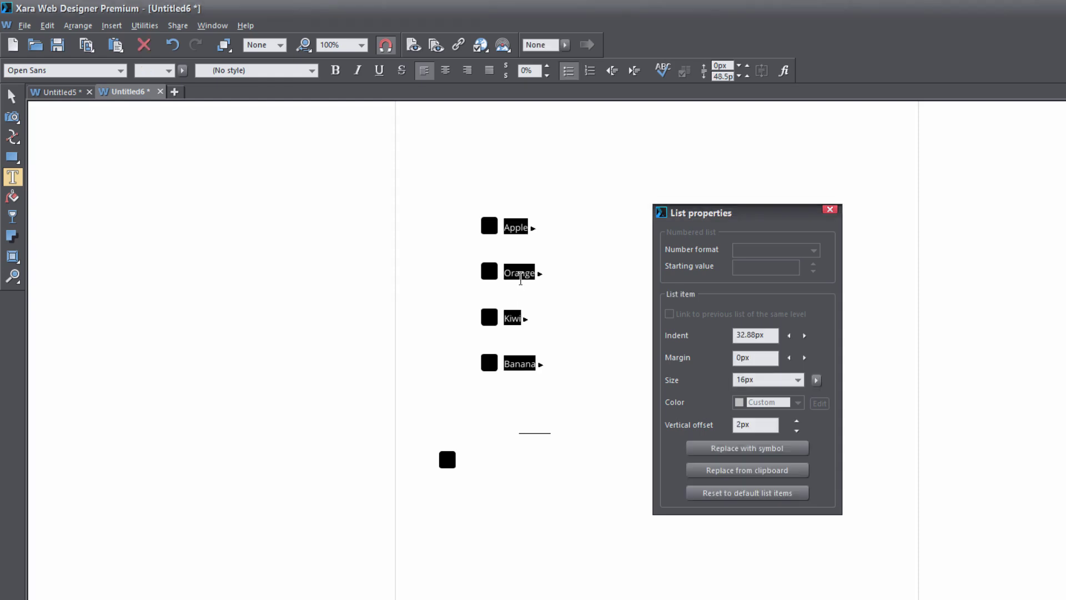
left_click(520, 280)
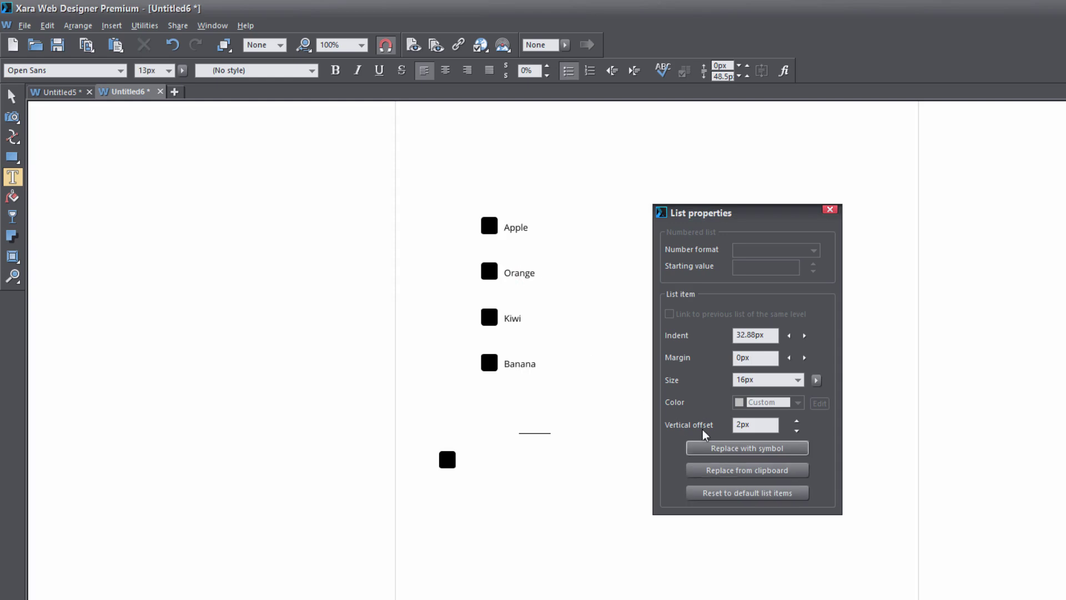
left_click(825, 411)
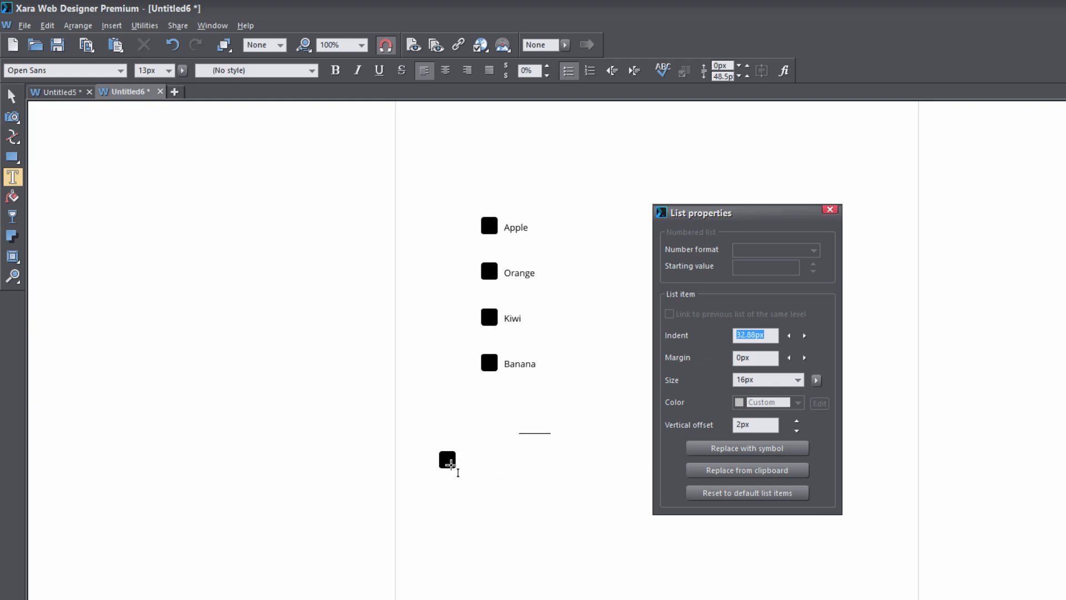
Recolor the standalone rounded square light green using the color editor.
left_click(11, 96)
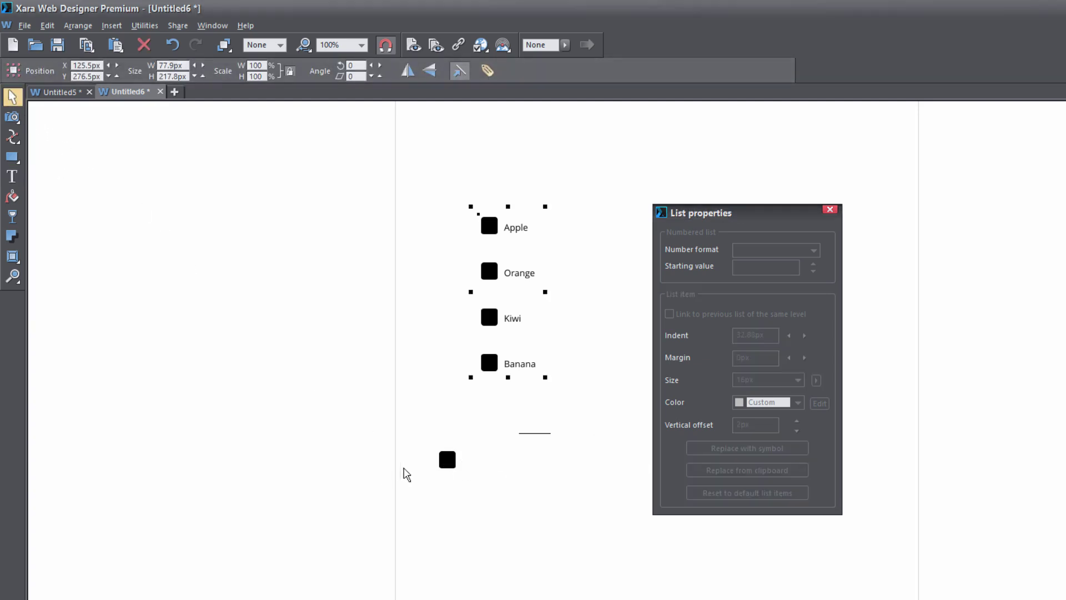
left_click(446, 461)
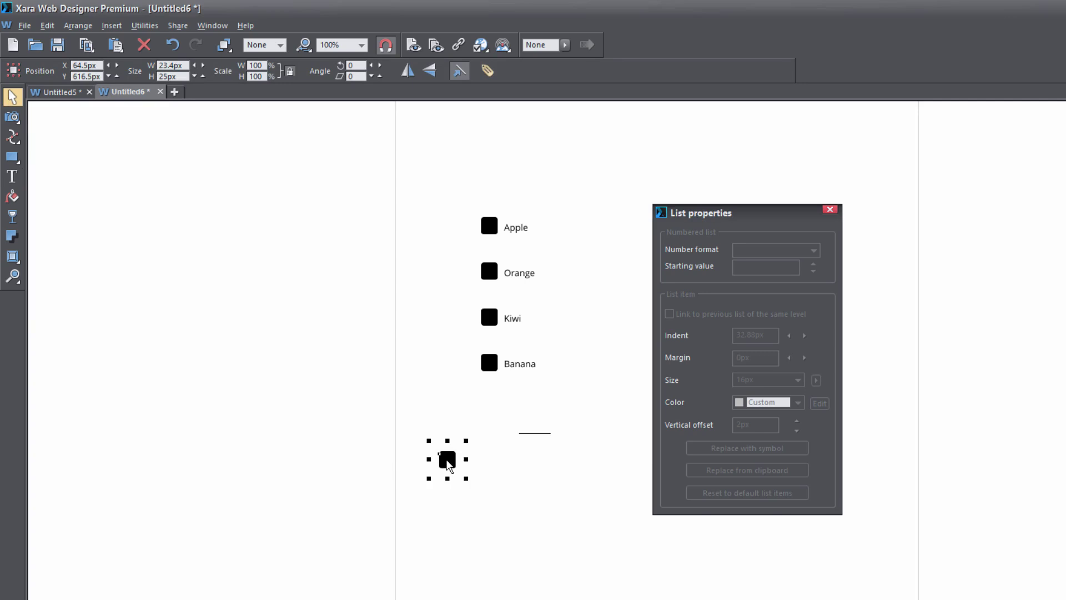
key("ctrl+e")
left_click_drag(448, 463, 670, 436)
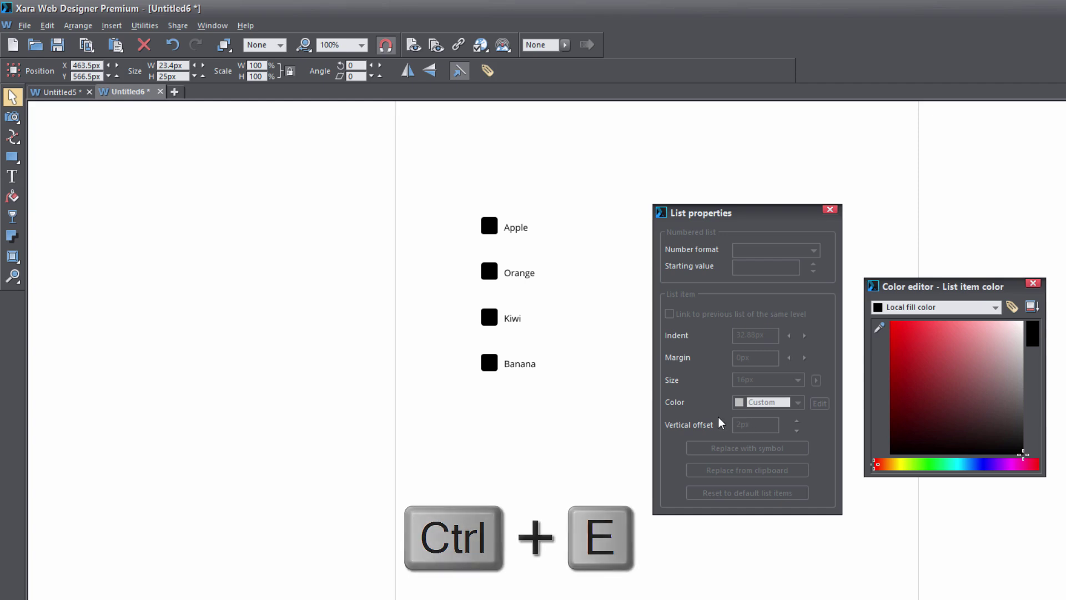
key("ctrl+z")
left_click(963, 365)
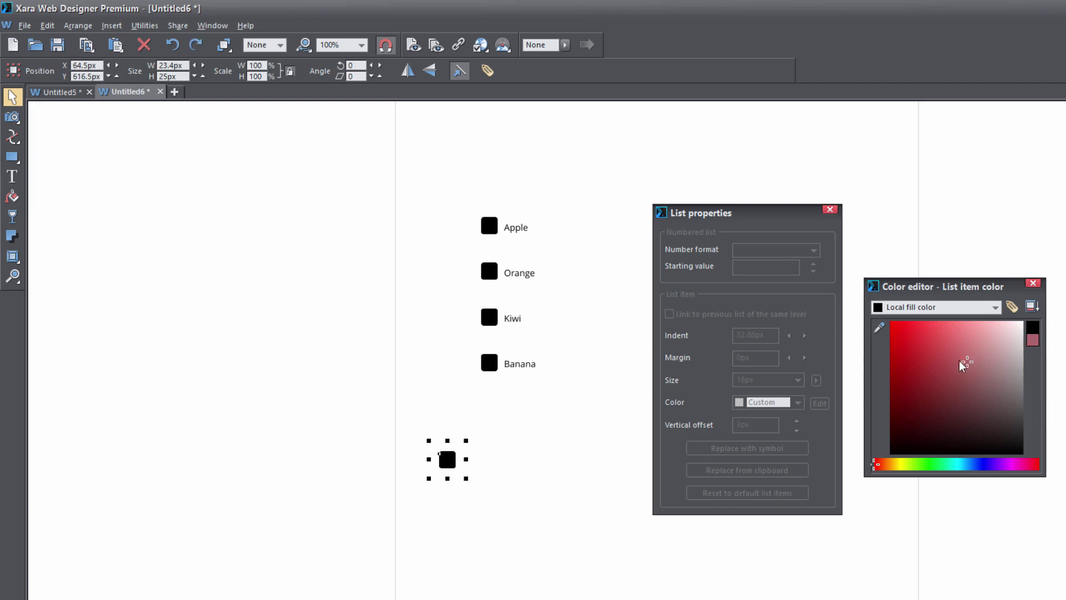
left_click_drag(963, 365, 932, 348)
left_click_drag(892, 467, 944, 463)
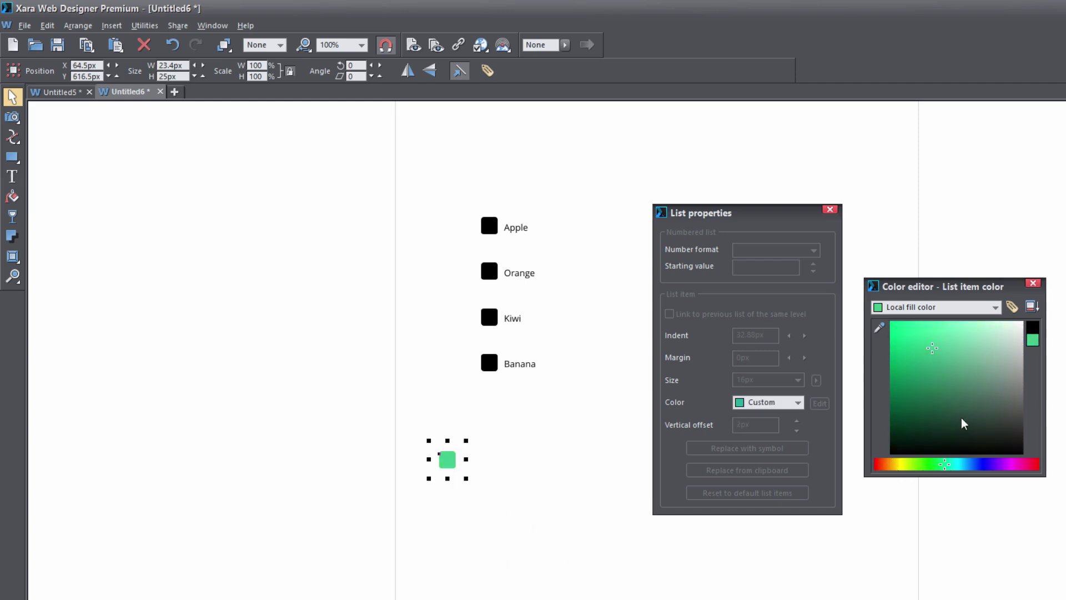
left_click(1033, 283)
Copy the green rounded square and replace the list's black bullets with it from the clipboard.
key("ctrl+c")
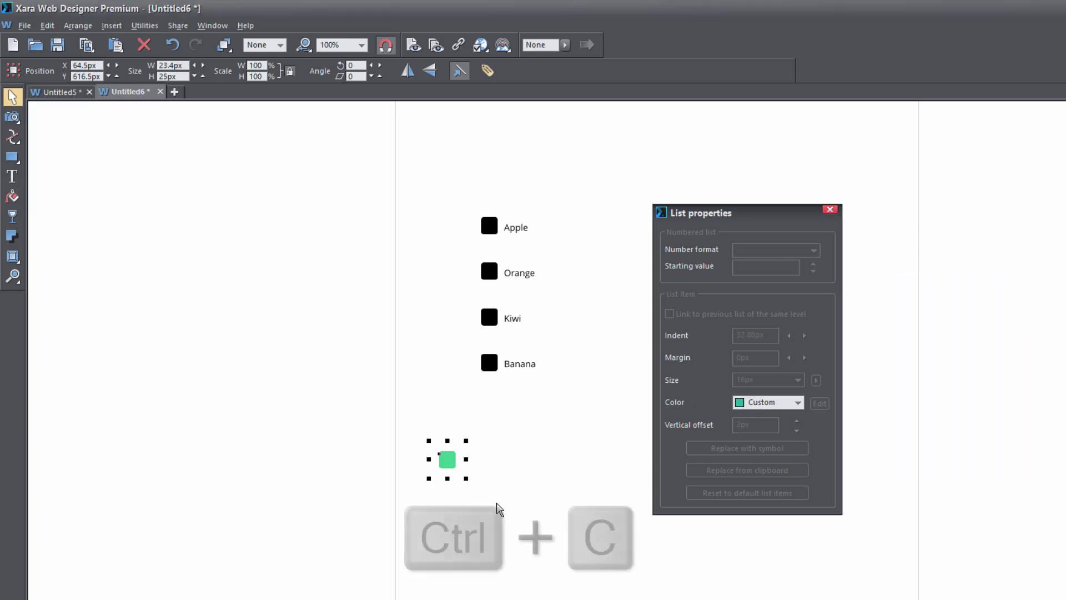
double_click(523, 273)
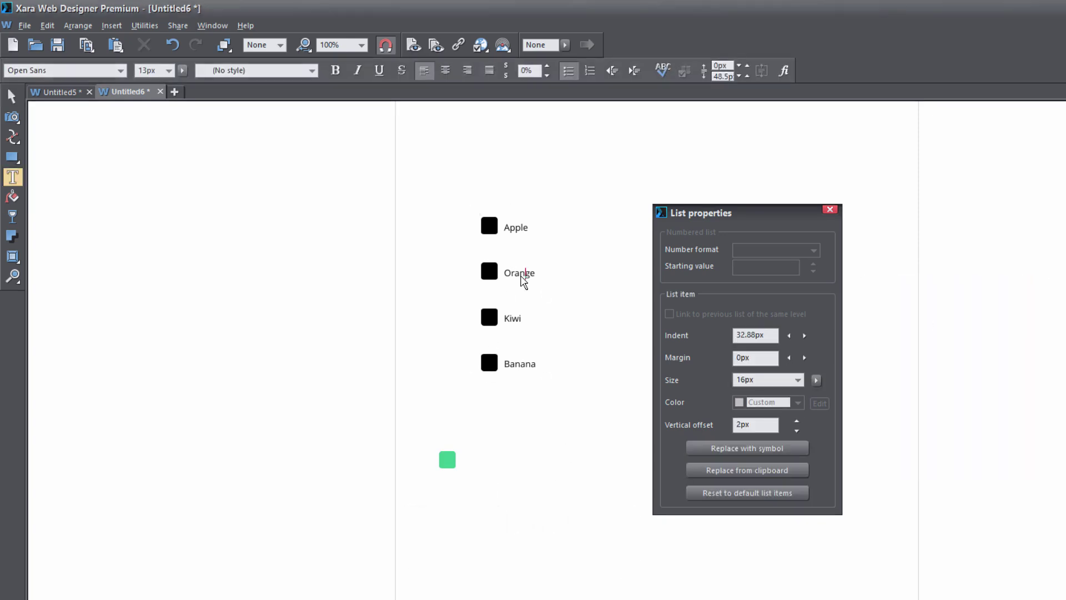
left_click(711, 470)
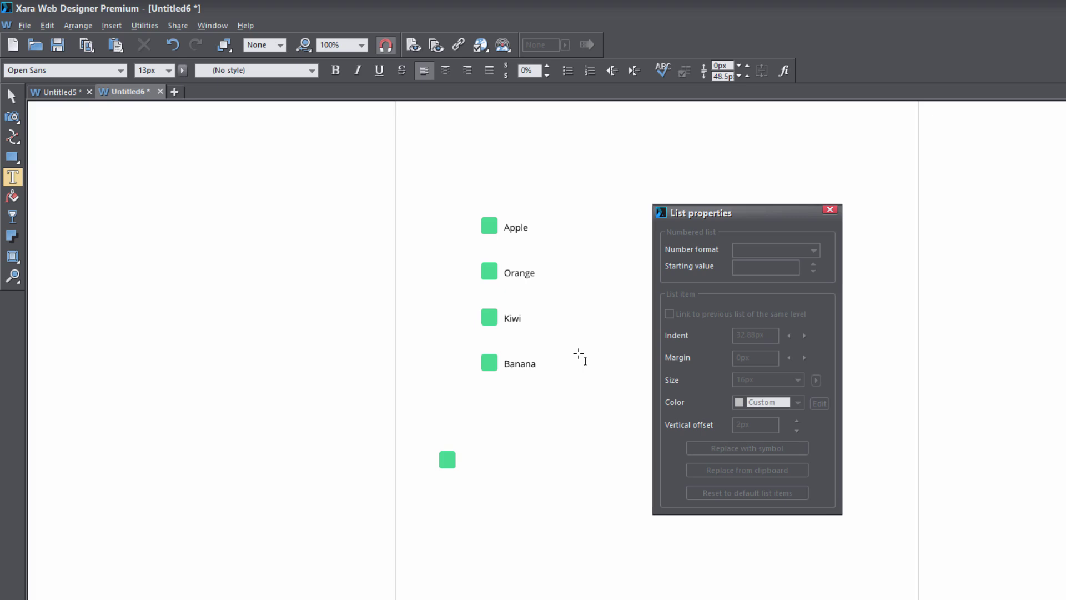
Reset the bullets to the default list items and convert the whole fruit list to a numbered list.
left_click(525, 277)
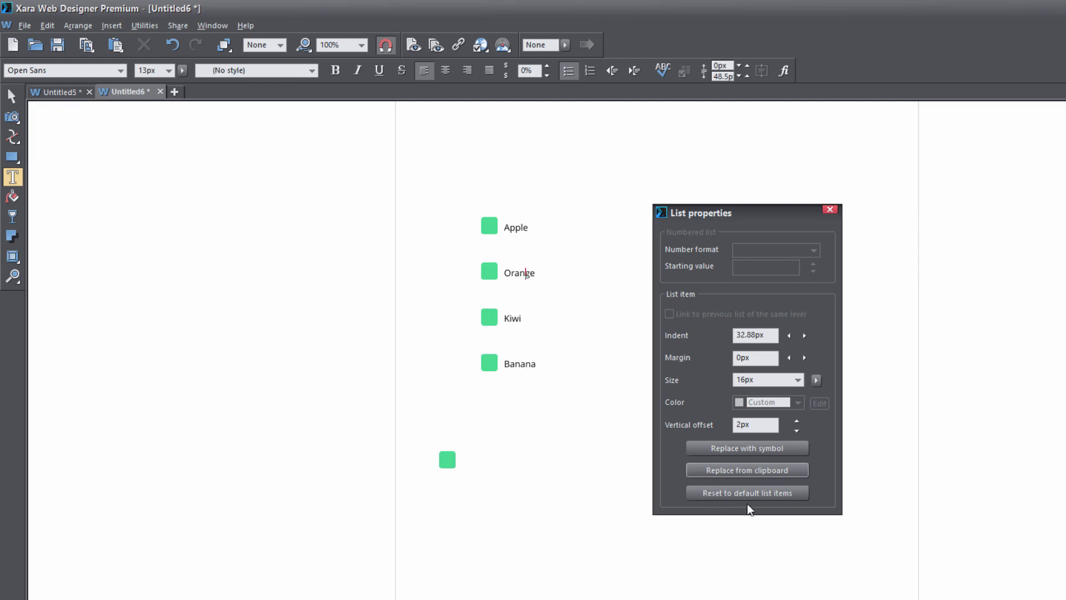
left_click(779, 498)
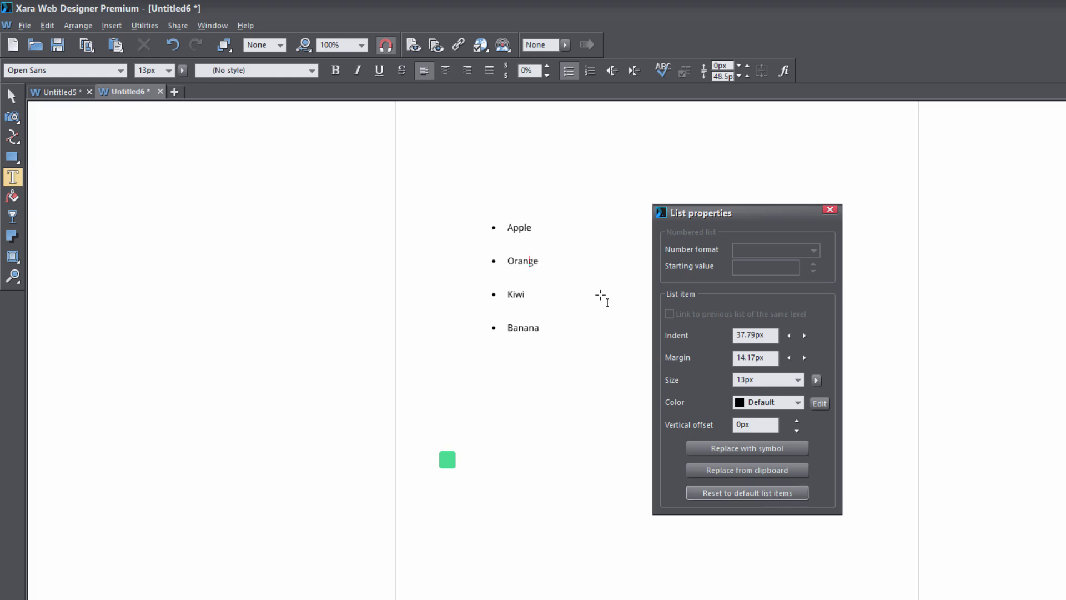
left_click(537, 271)
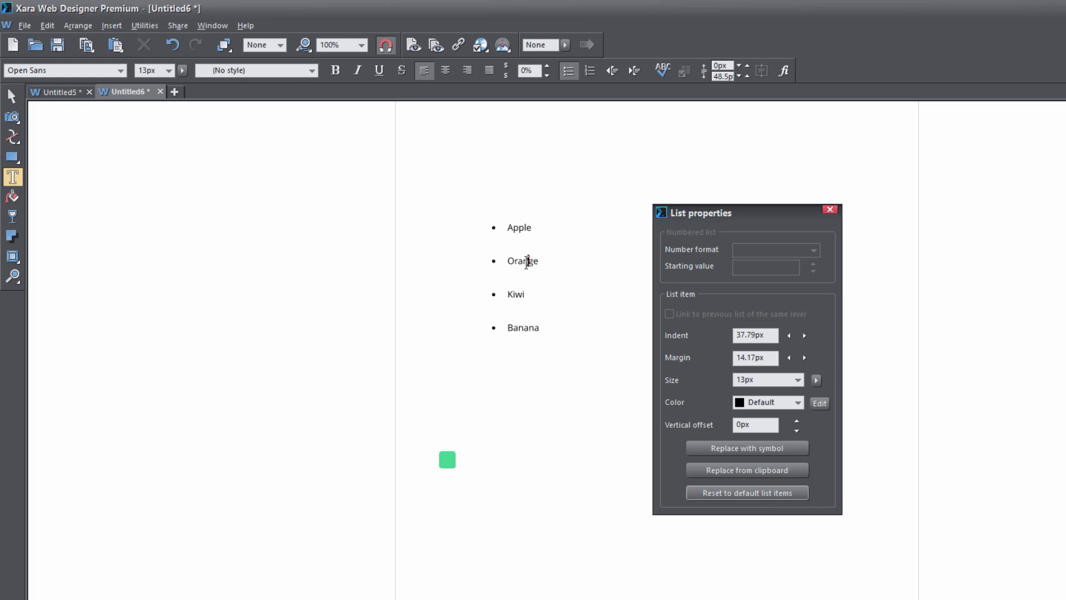
key("ctrl+a")
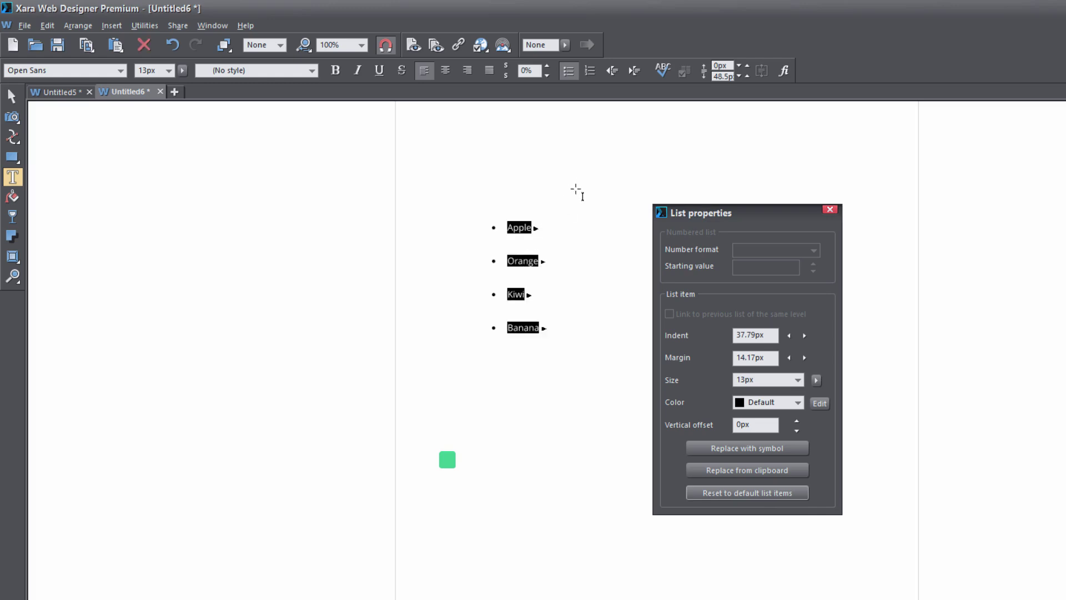
left_click(588, 79)
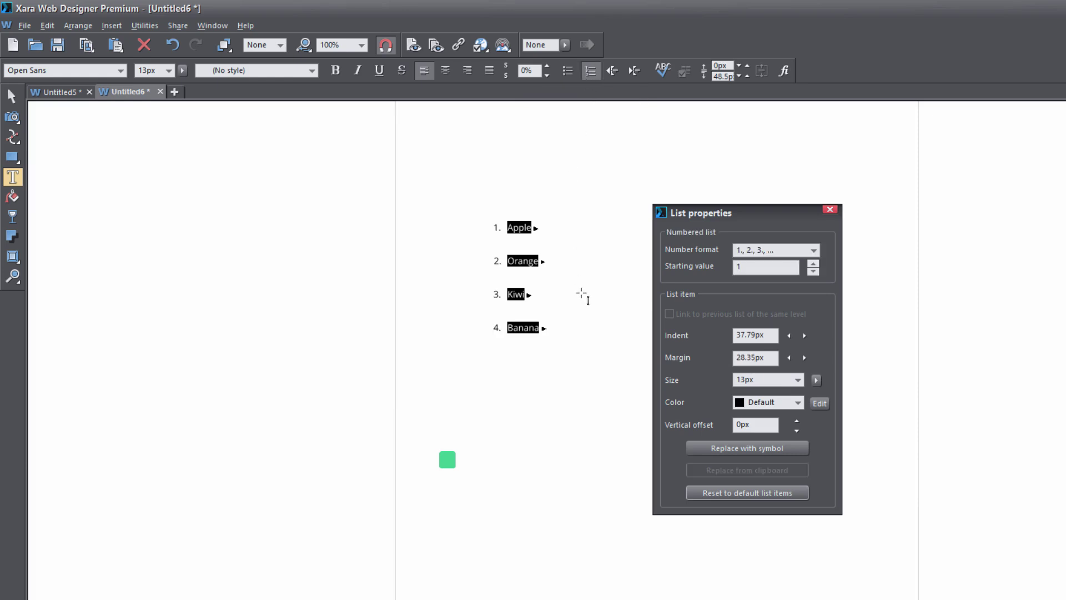
Try the A., B., C. number format on the fruit list and set the format to a., b., c.
left_click(814, 251)
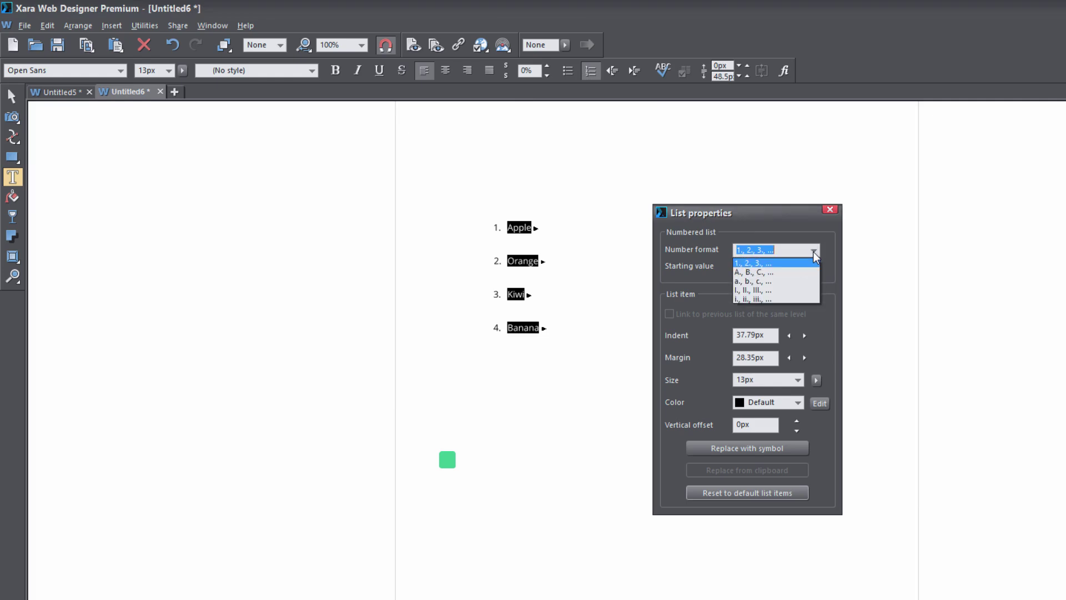
left_click(799, 272)
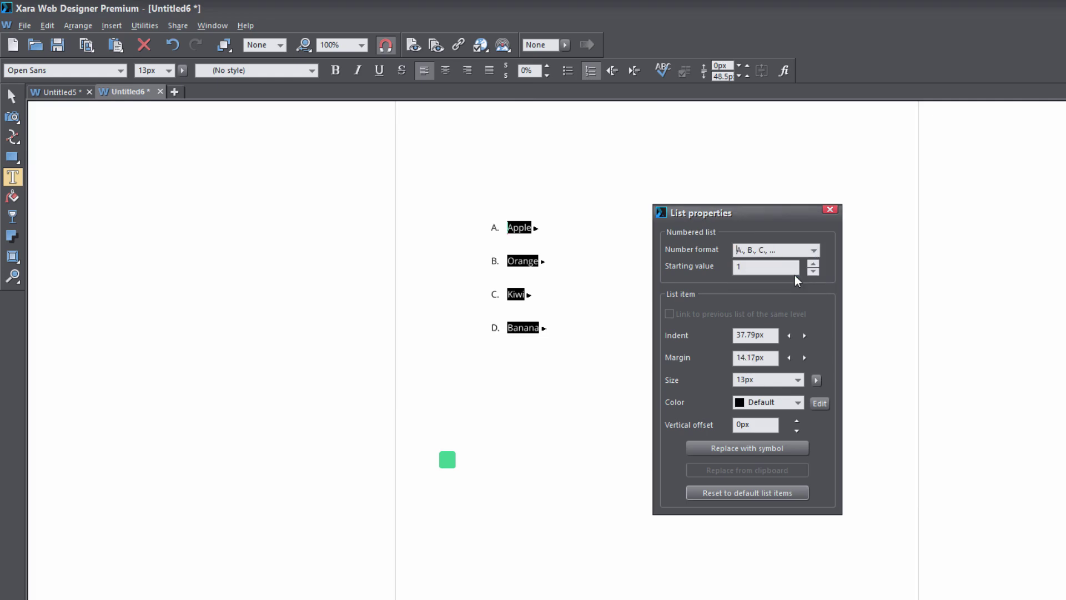
left_click(813, 250)
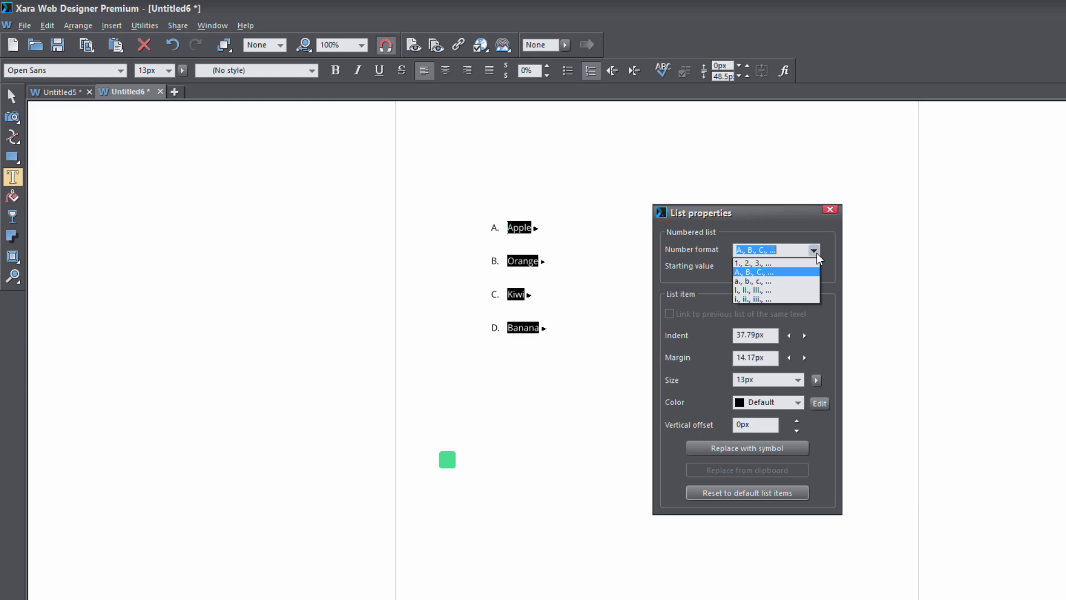
left_click(792, 282)
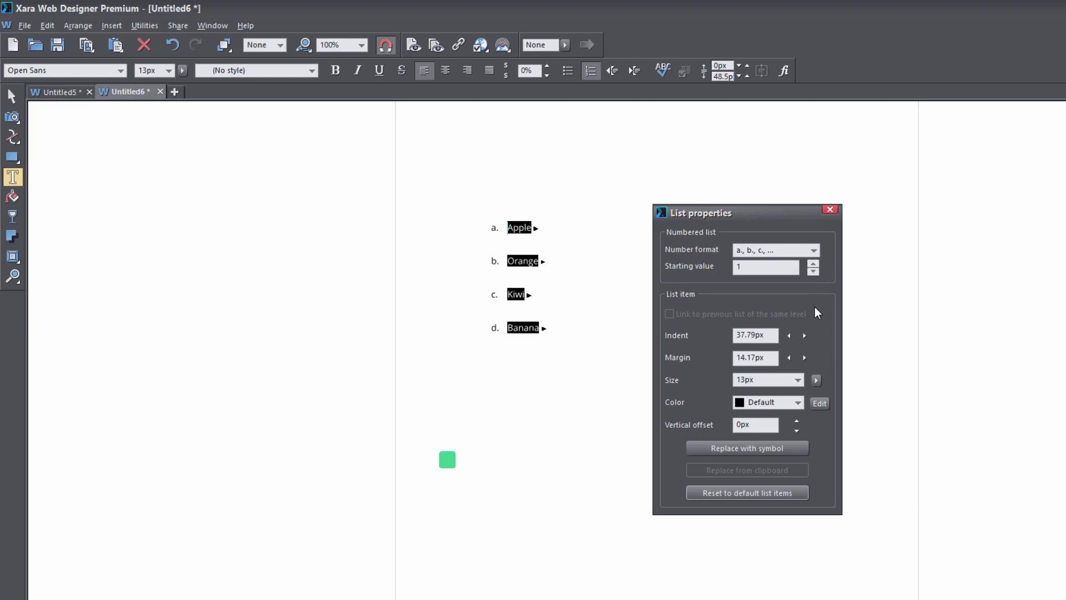
Try list item sizes of 18px and 40px on the lettered list and set the size to 10px.
left_click(797, 381)
left_click(760, 459)
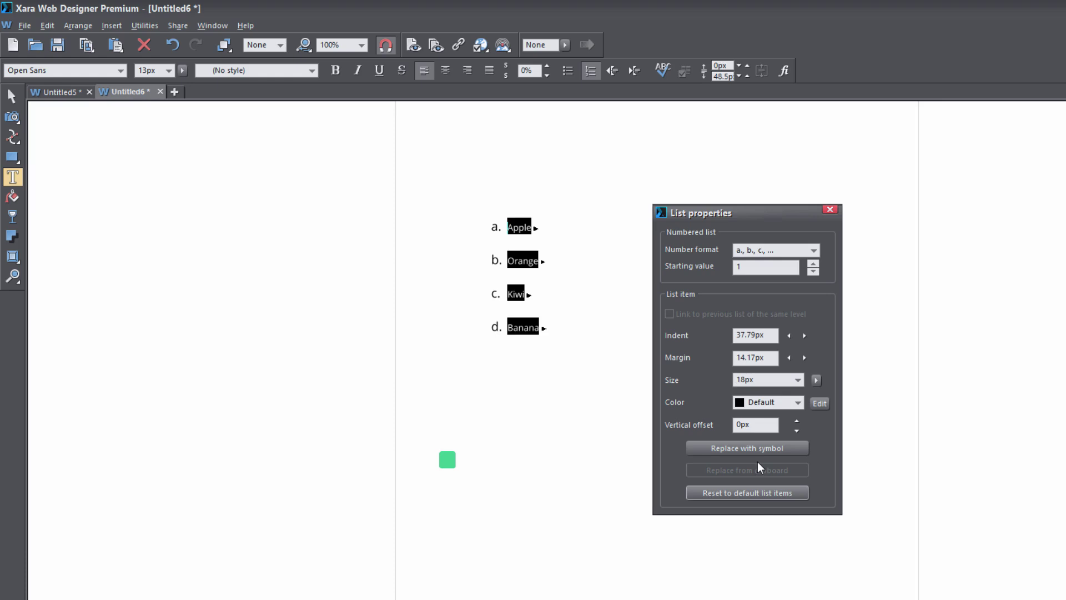
left_click(798, 380)
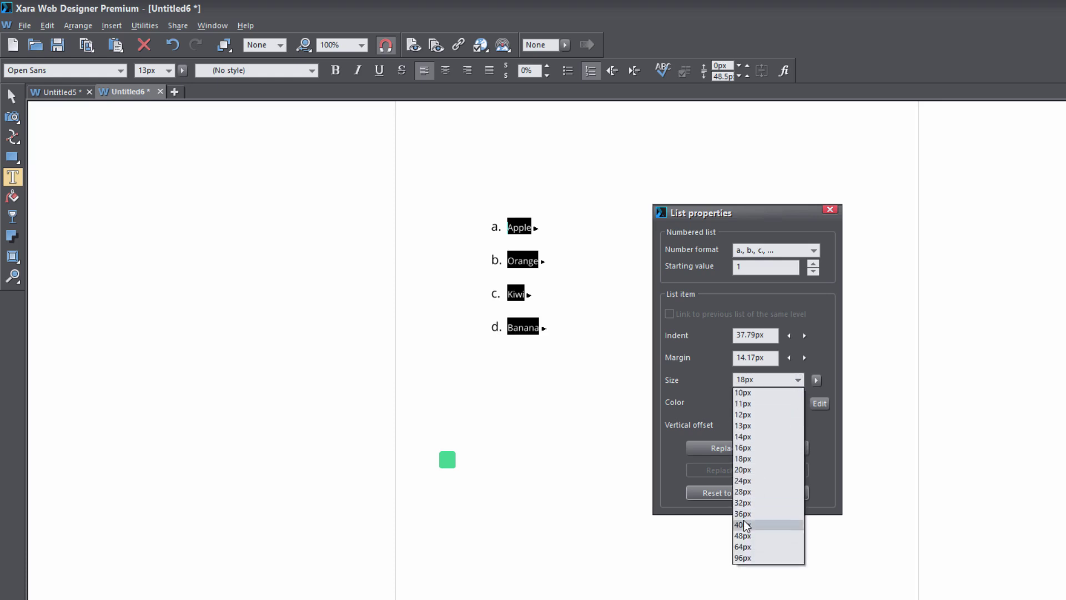
left_click(747, 524)
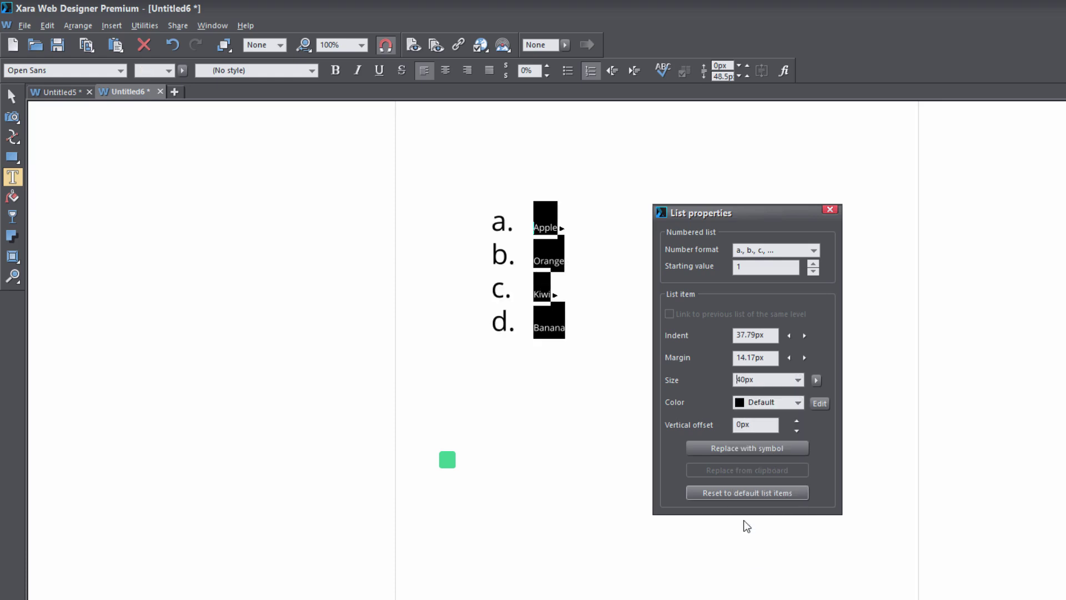
left_click(796, 381)
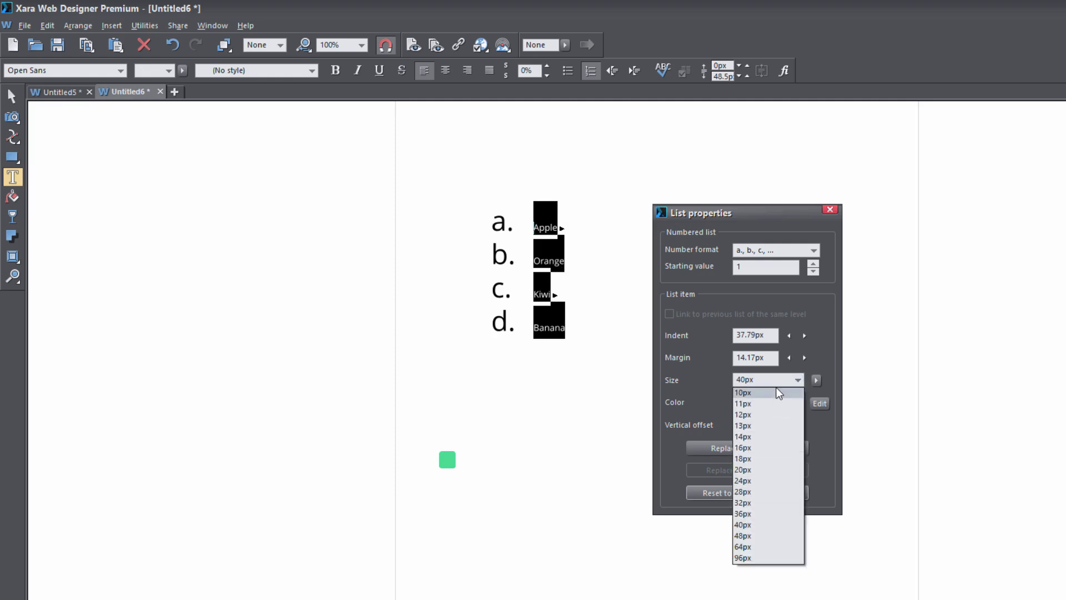
left_click(779, 393)
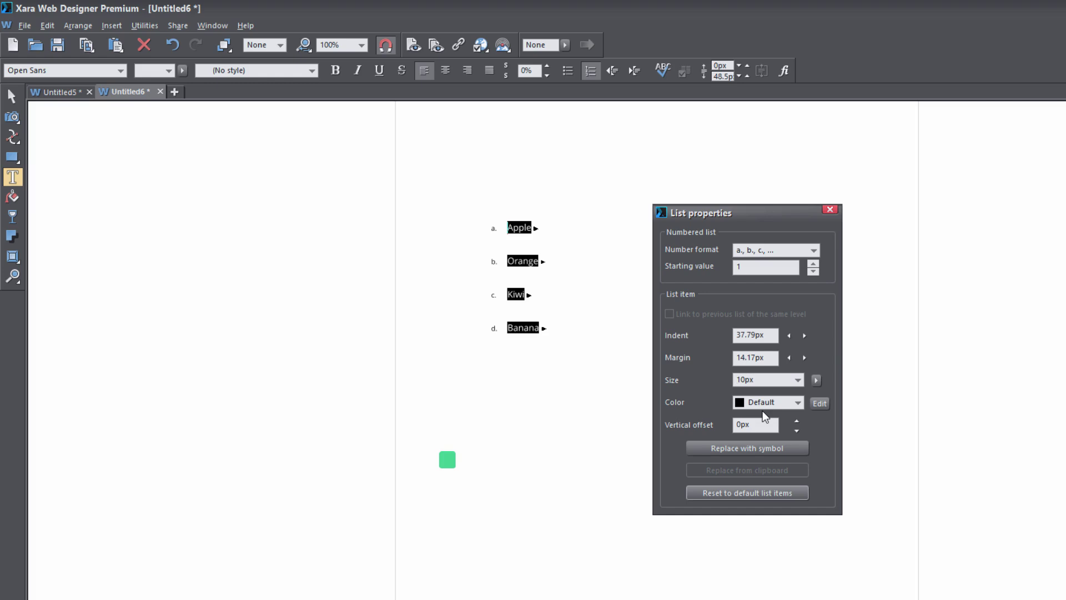
Browse the Font Awesome brand icons as replacement list symbols and close the symbol chooser without picking one.
left_click(698, 449)
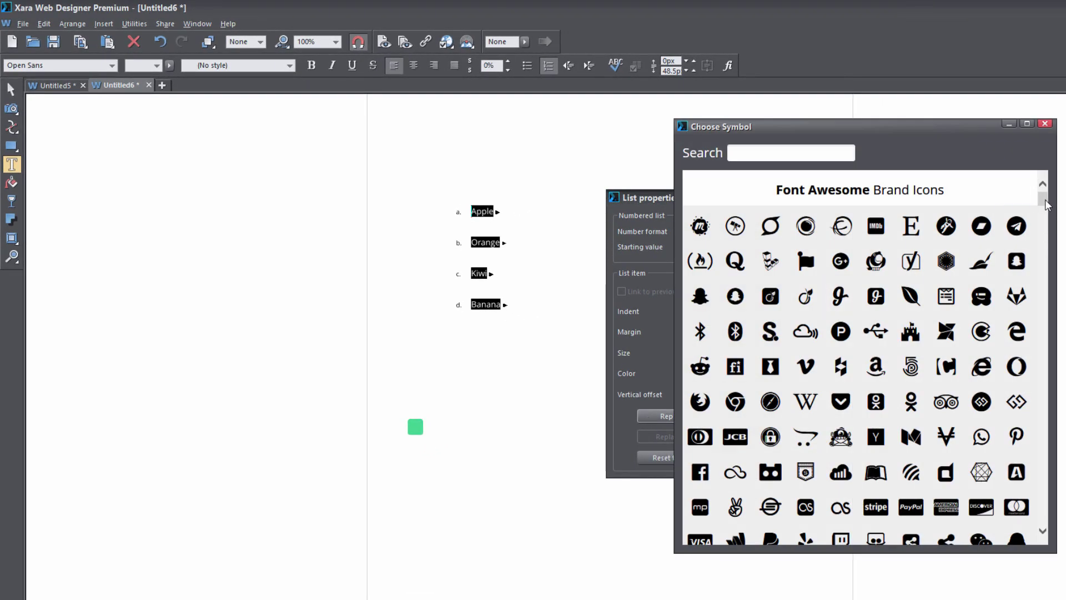
mouse_move(1042, 201)
left_mouse_down()
mouse_move(1040, 528)
mouse_move(1049, 208)
left_mouse_up()
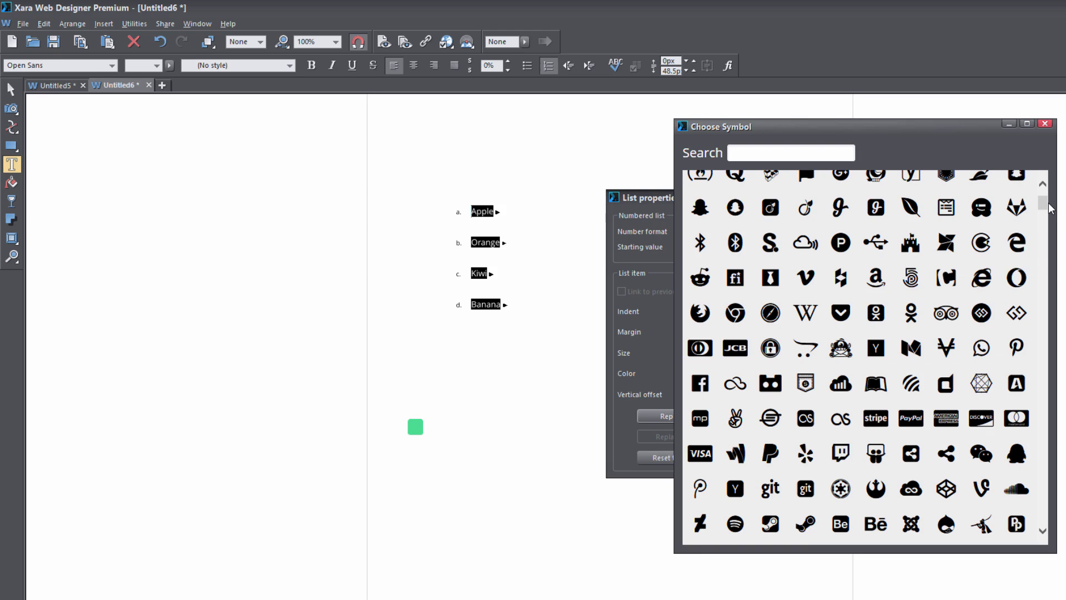
left_click(1043, 129)
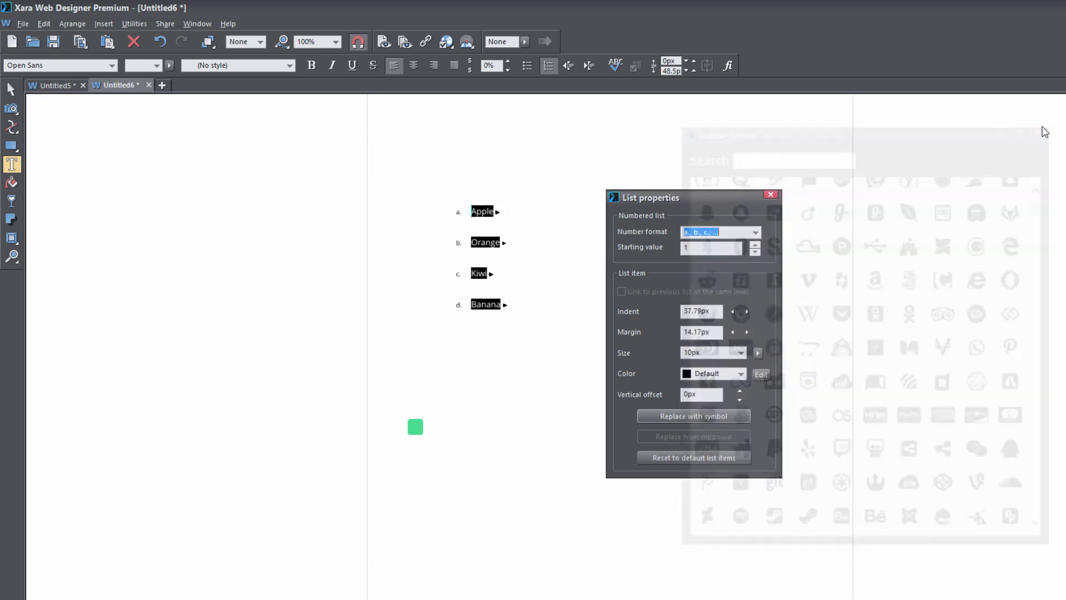